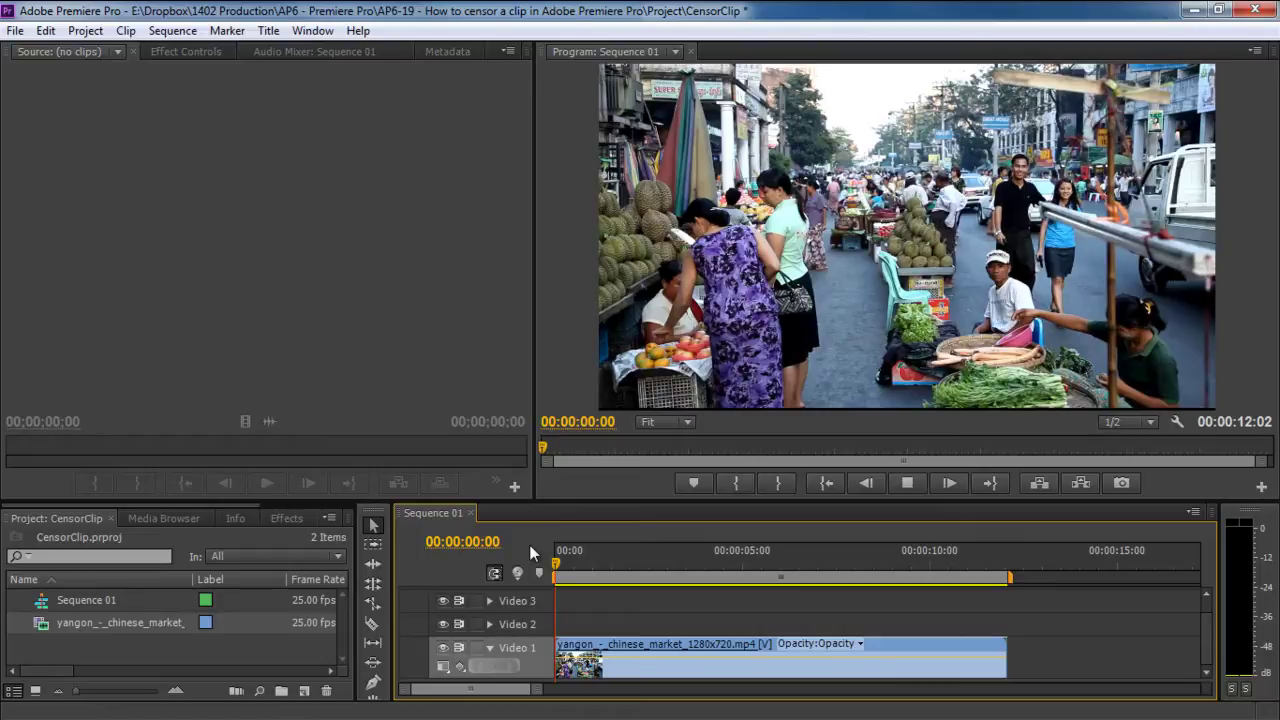
Preview the market clip, stack a copy on Video 2, and return the playhead to 00:00:00:00
key("space")
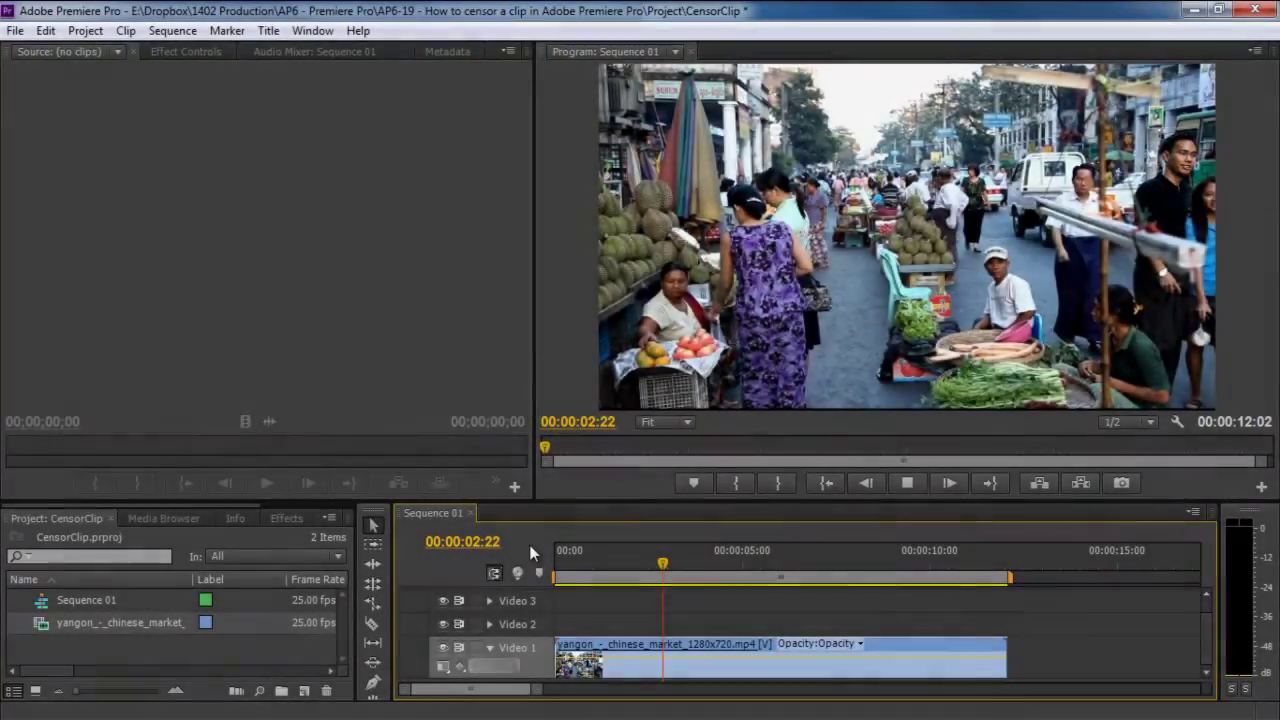
key("space")
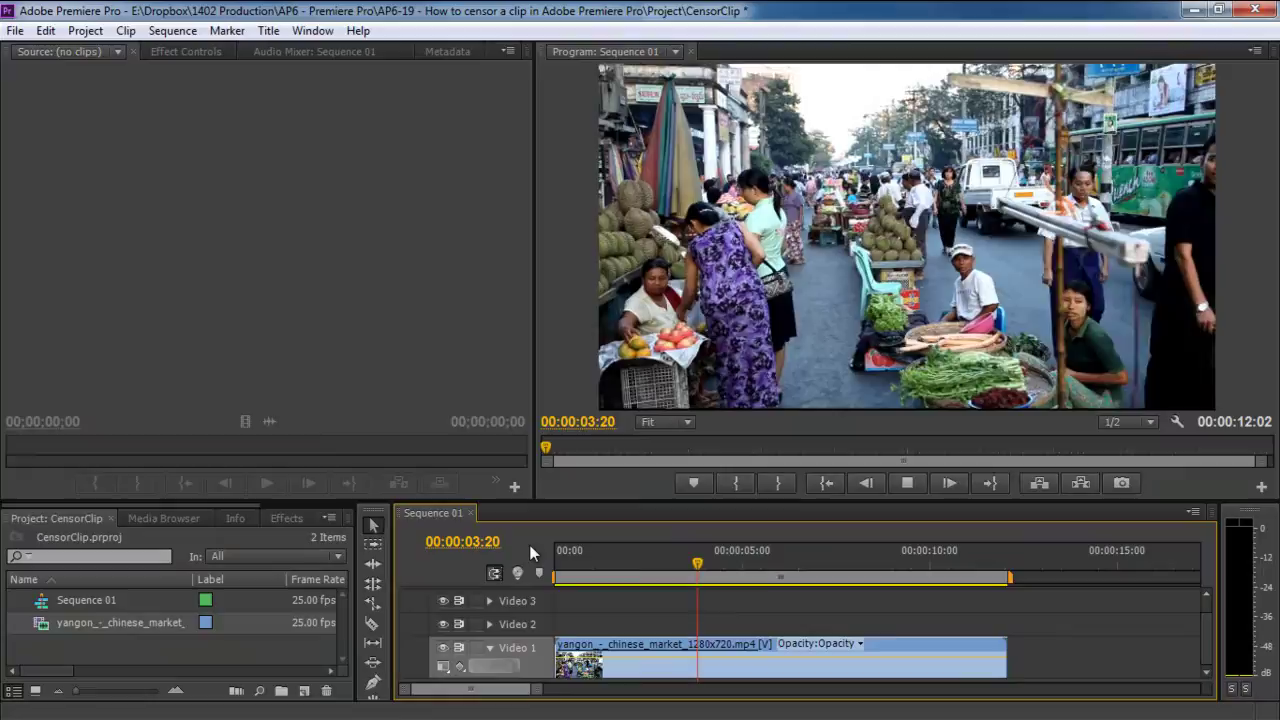
key("space")
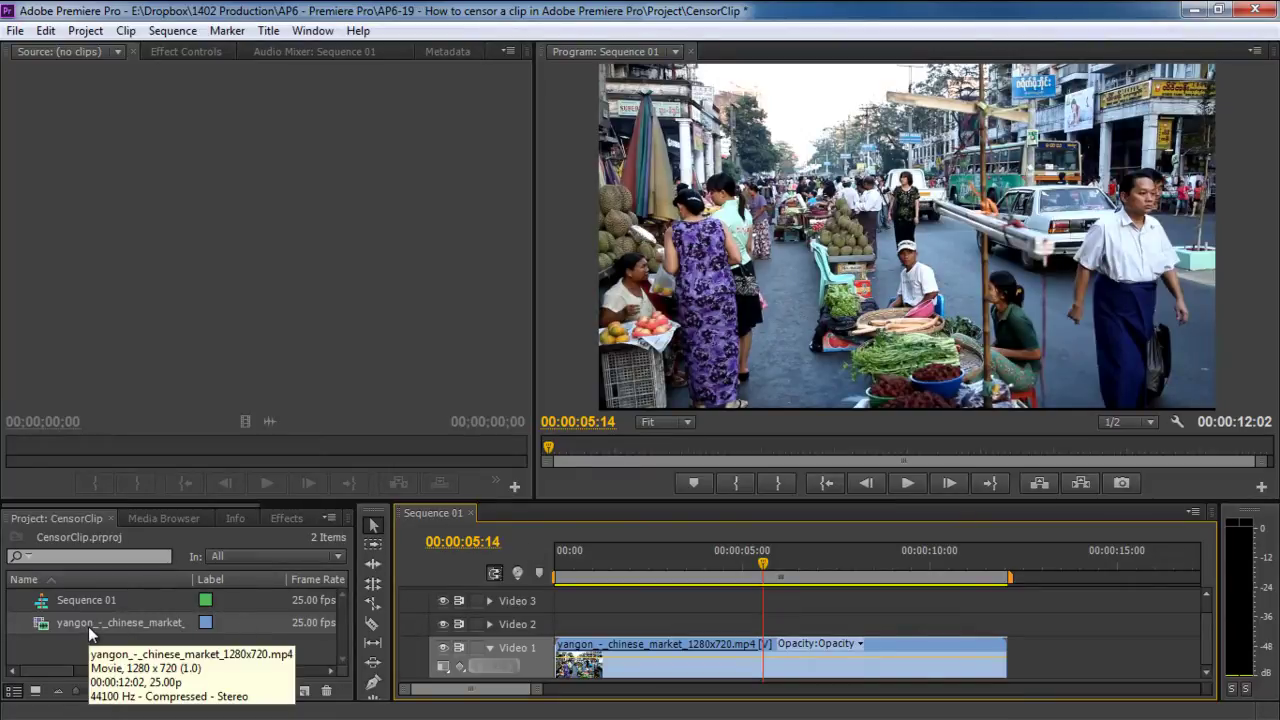
left_click_drag(90, 632, 563, 619)
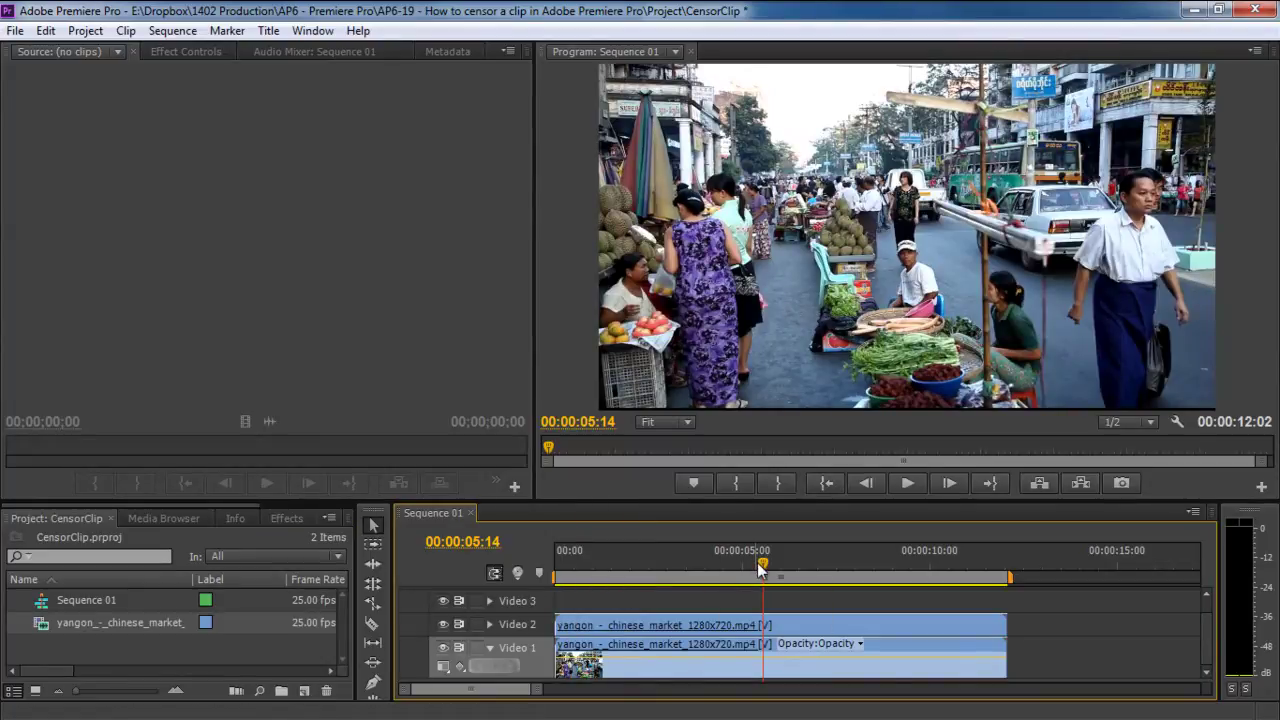
left_click_drag(757, 562, 524, 539)
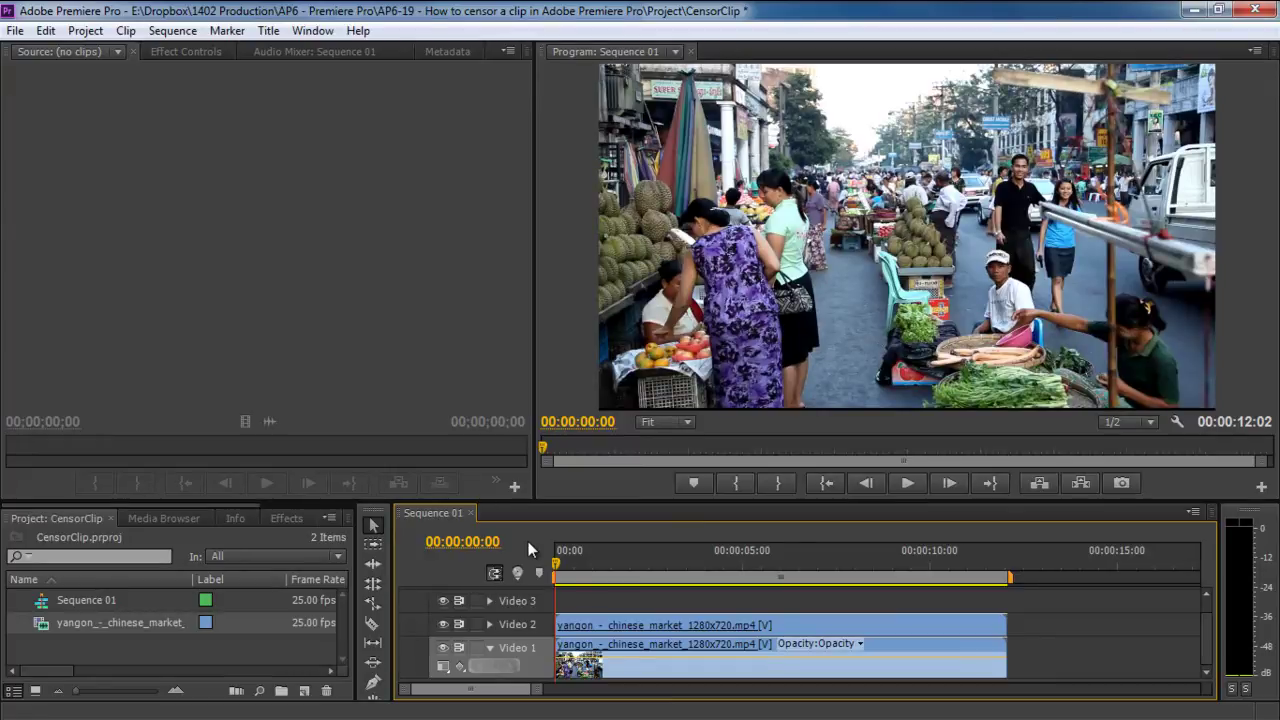
Find Mosaic by searching 'mos' in Effects and apply it to the Video 2 clip
left_click(287, 519)
left_click(82, 540)
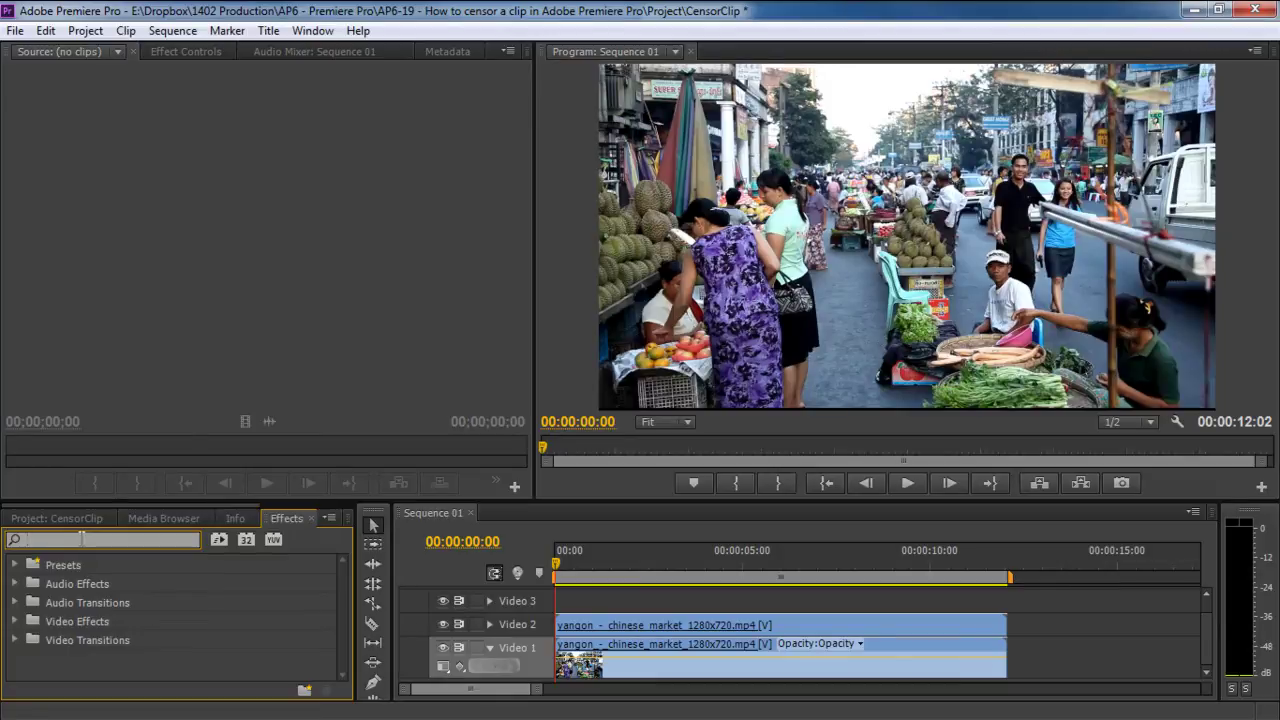
type("mos")
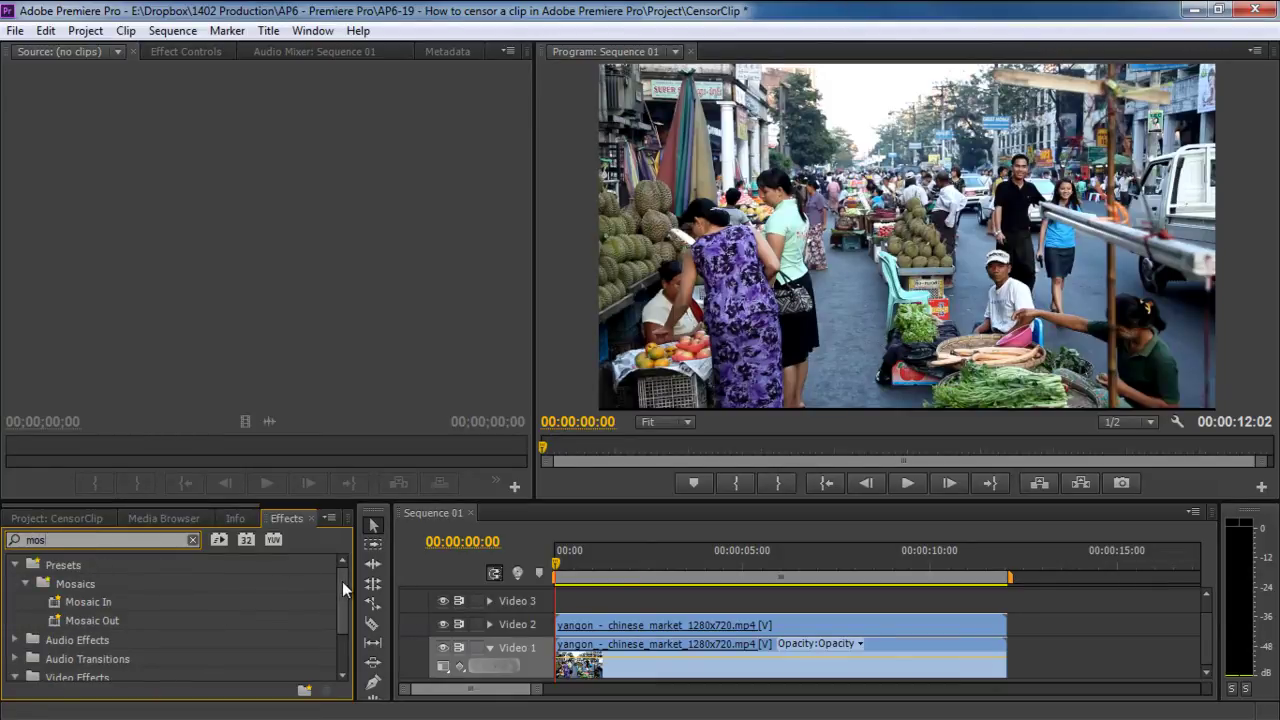
left_click_drag(342, 581, 333, 622)
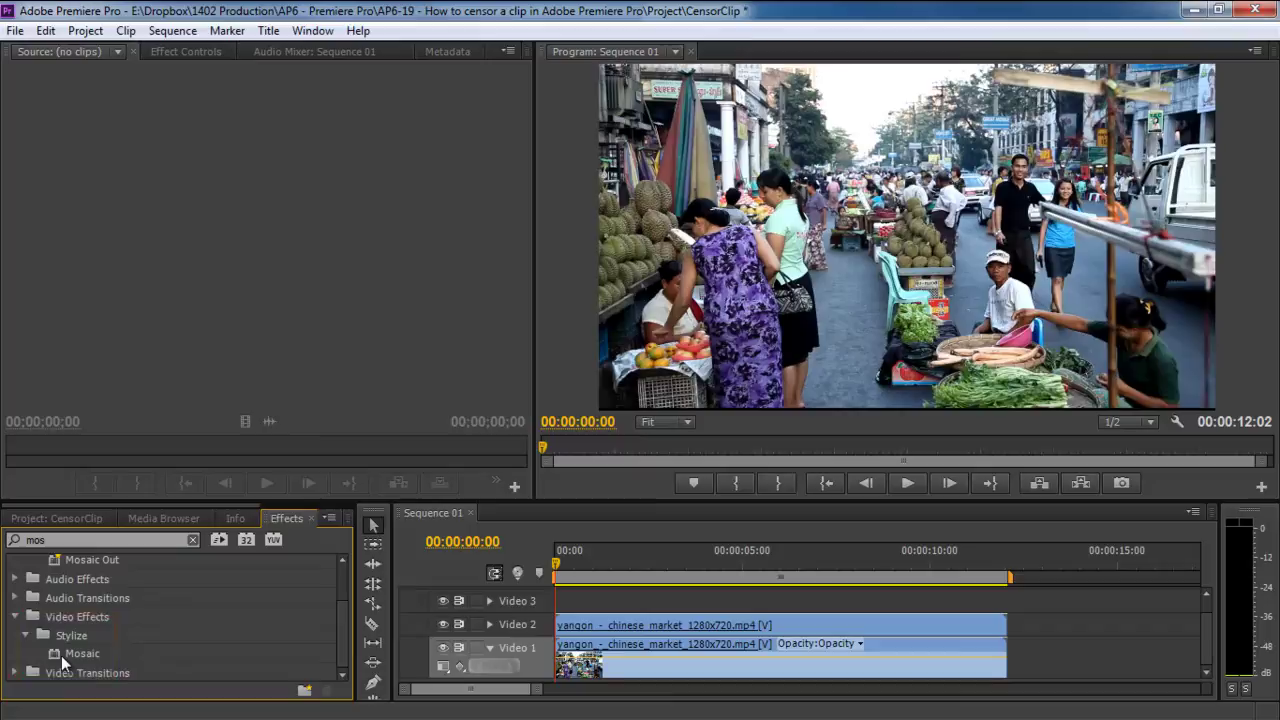
left_click_drag(61, 655, 585, 628)
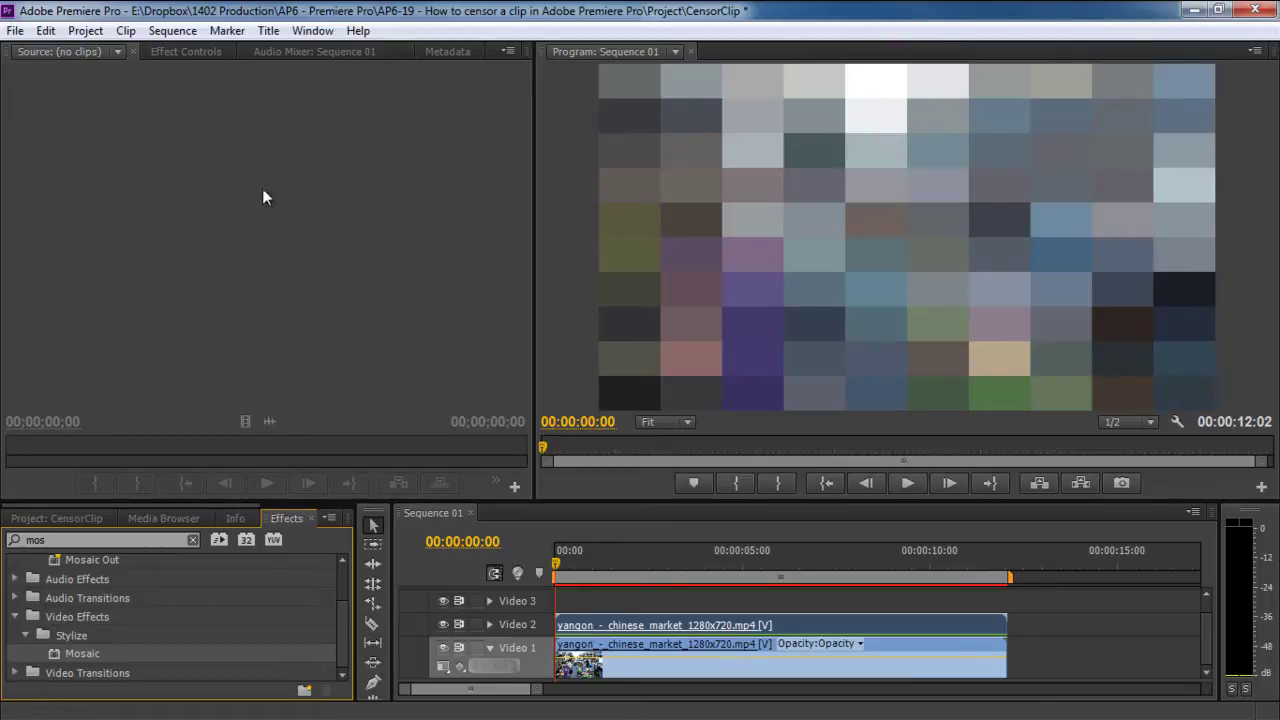
In Effect Controls, set Mosaic's Horizontal Blocks and Vertical Blocks to 50 each
left_click(187, 52)
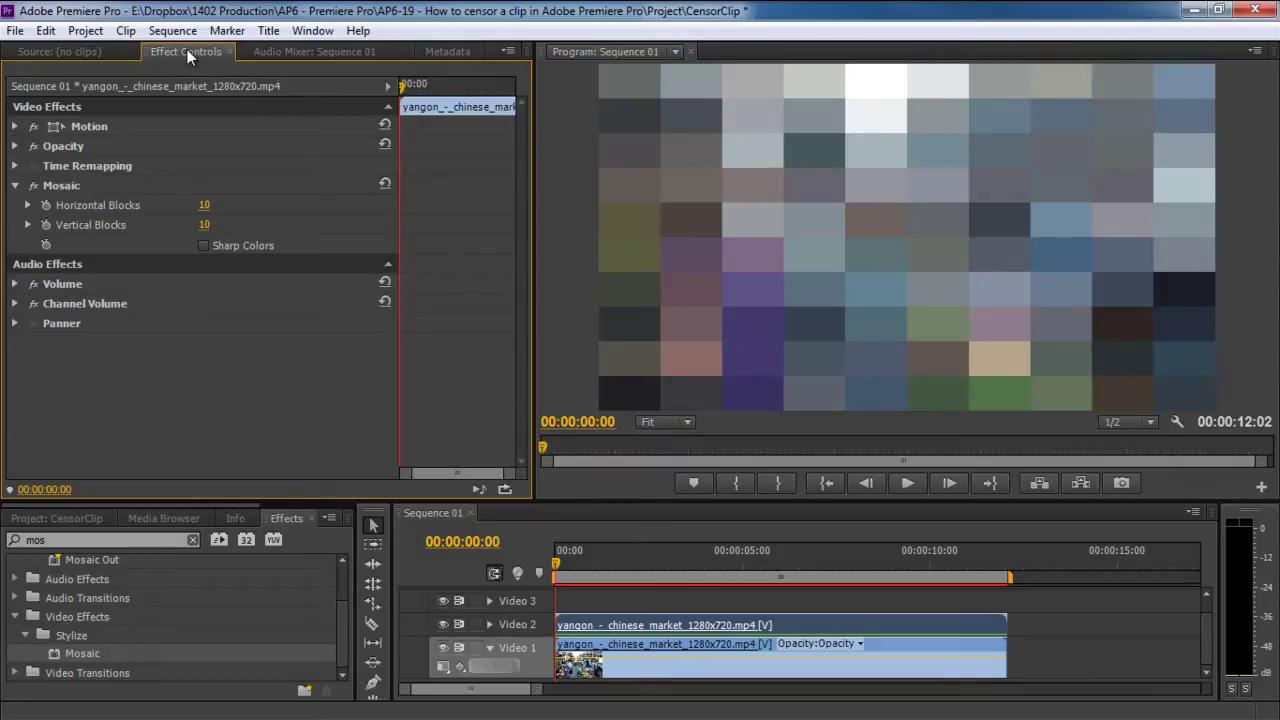
left_click(204, 207)
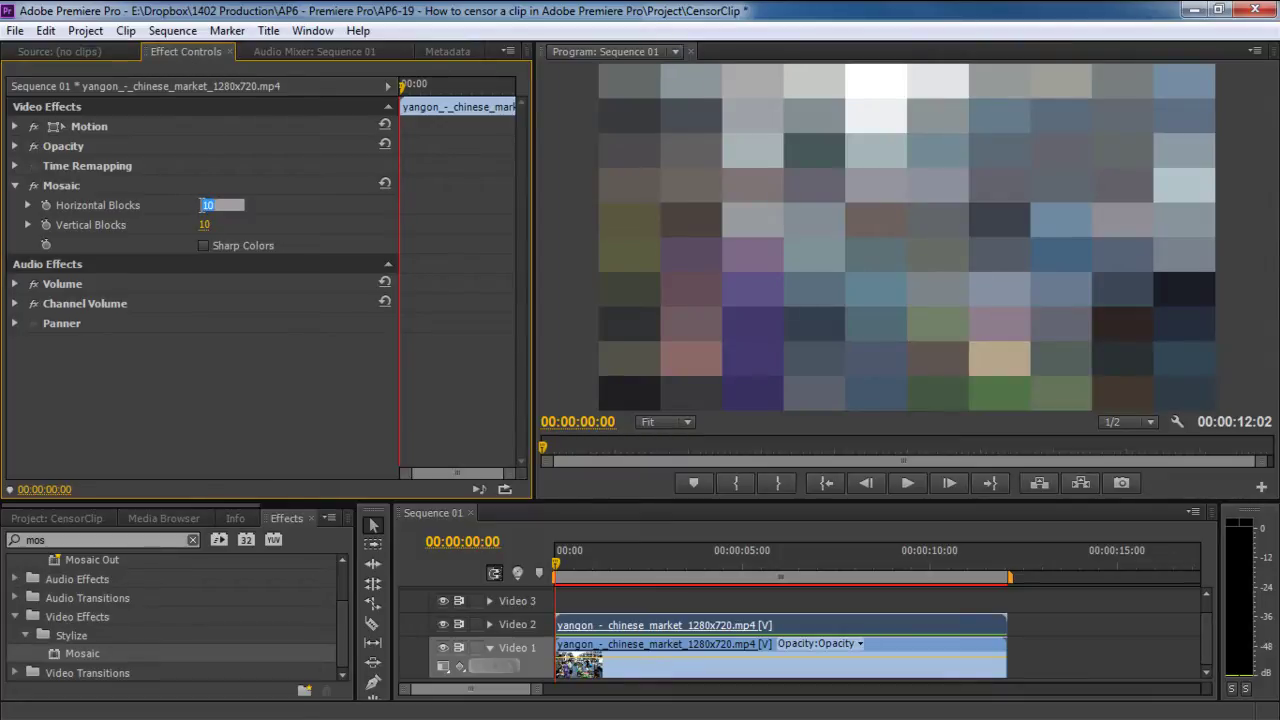
type("50")
key("Return")
left_click(206, 224)
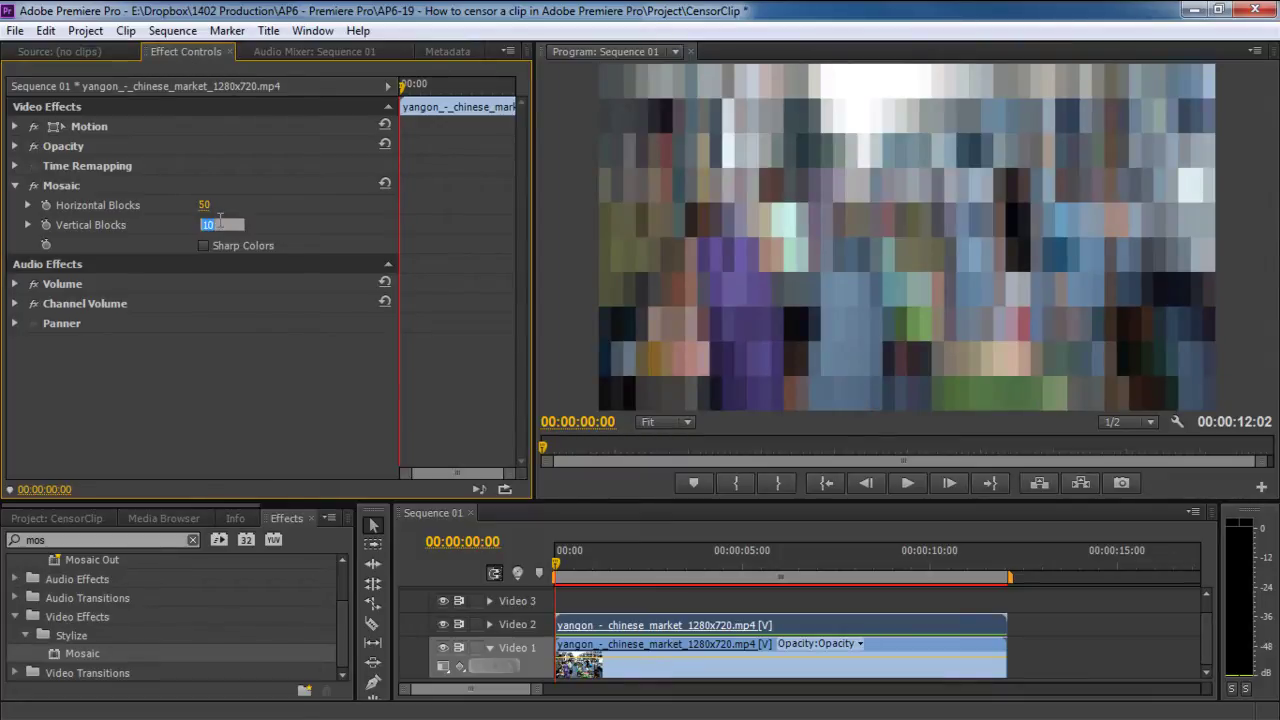
type("50")
key("Return")
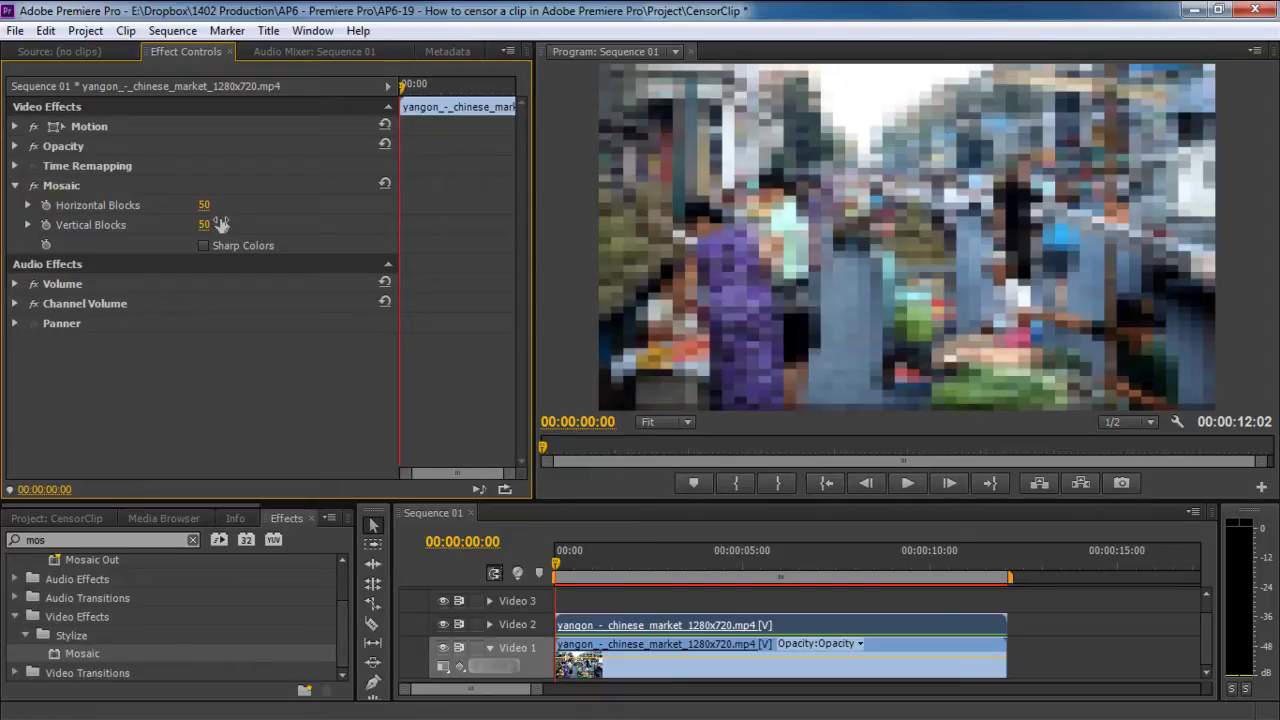
Create a 1280x720 black color matte named 'Face Blur' in the Project panel
left_click(38, 519)
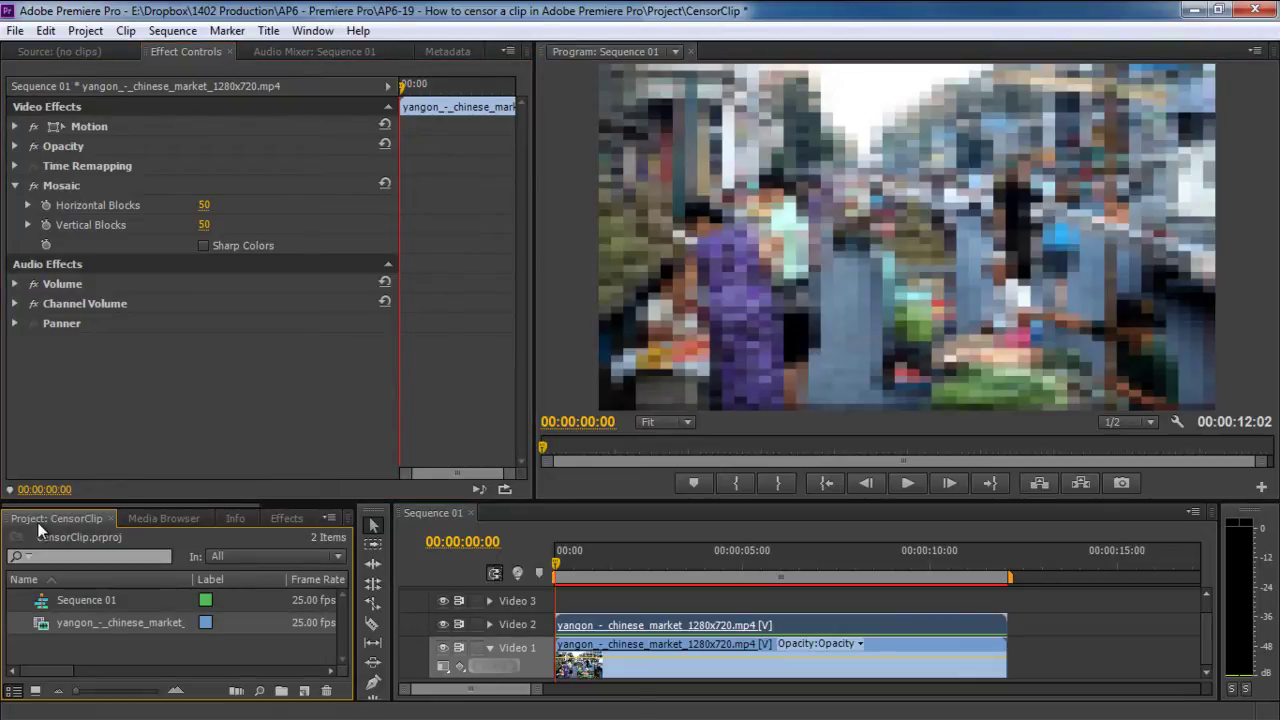
left_click(304, 690)
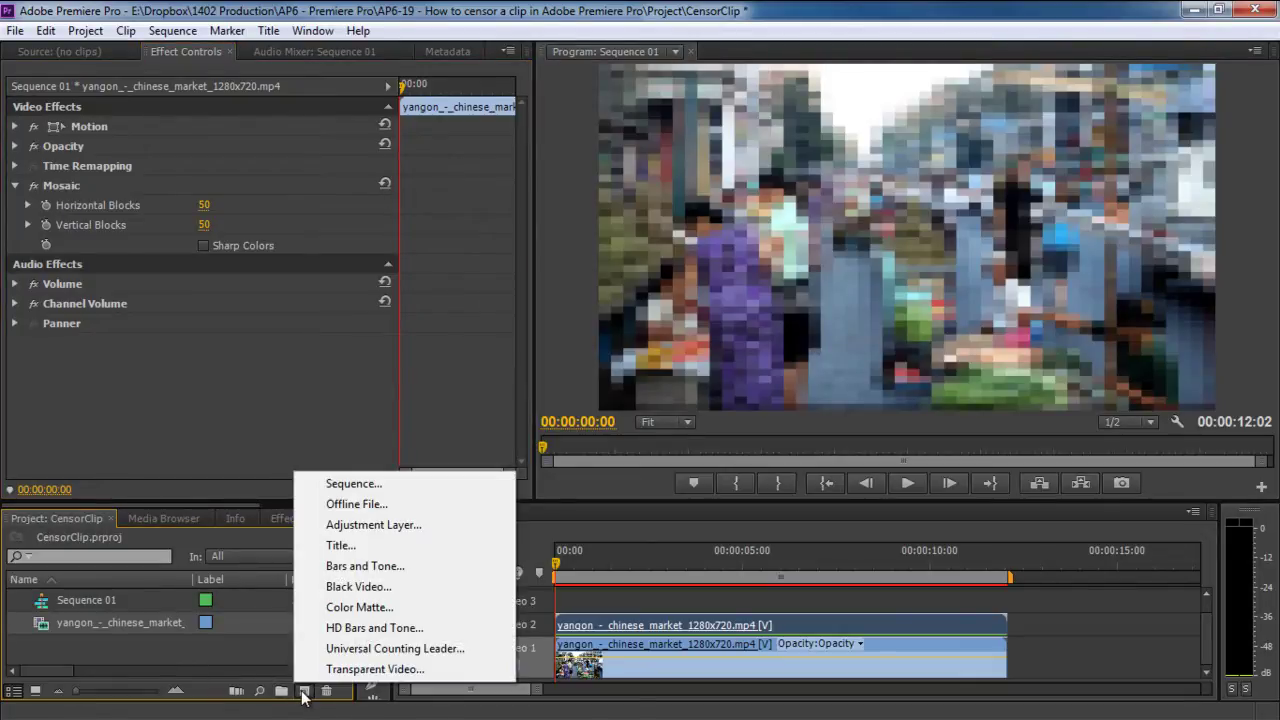
left_click(330, 609)
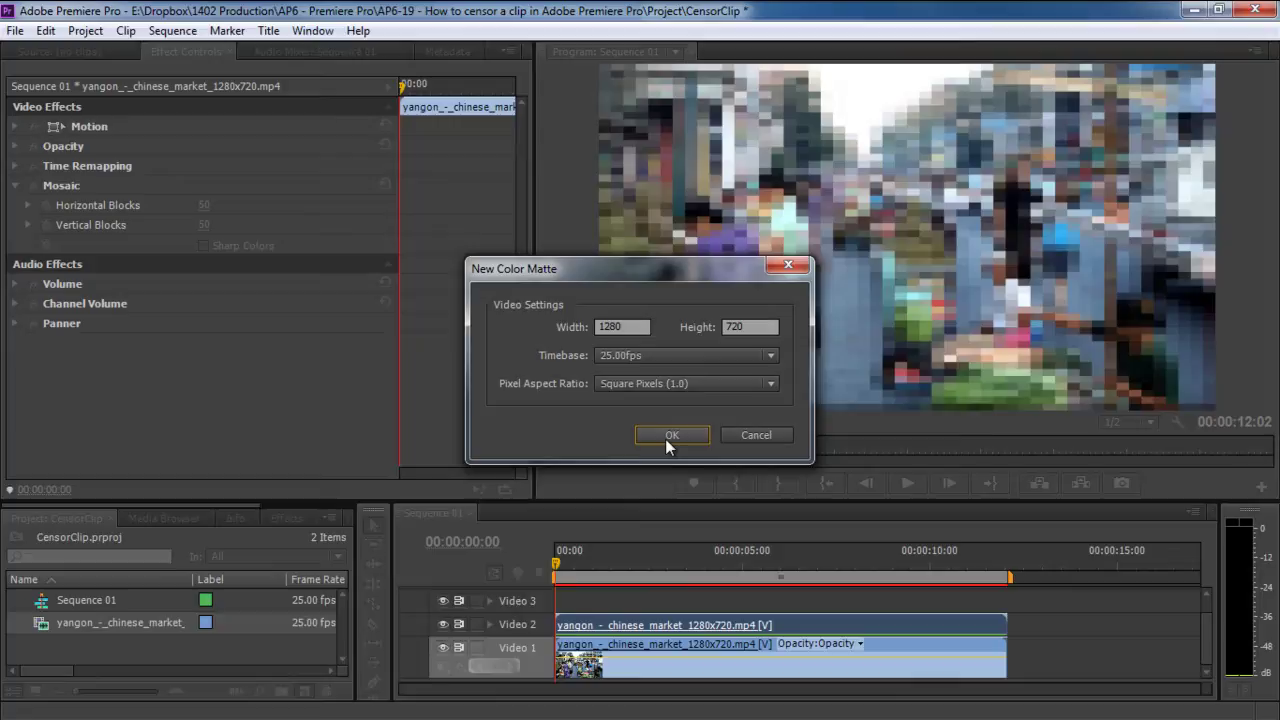
left_click(665, 439)
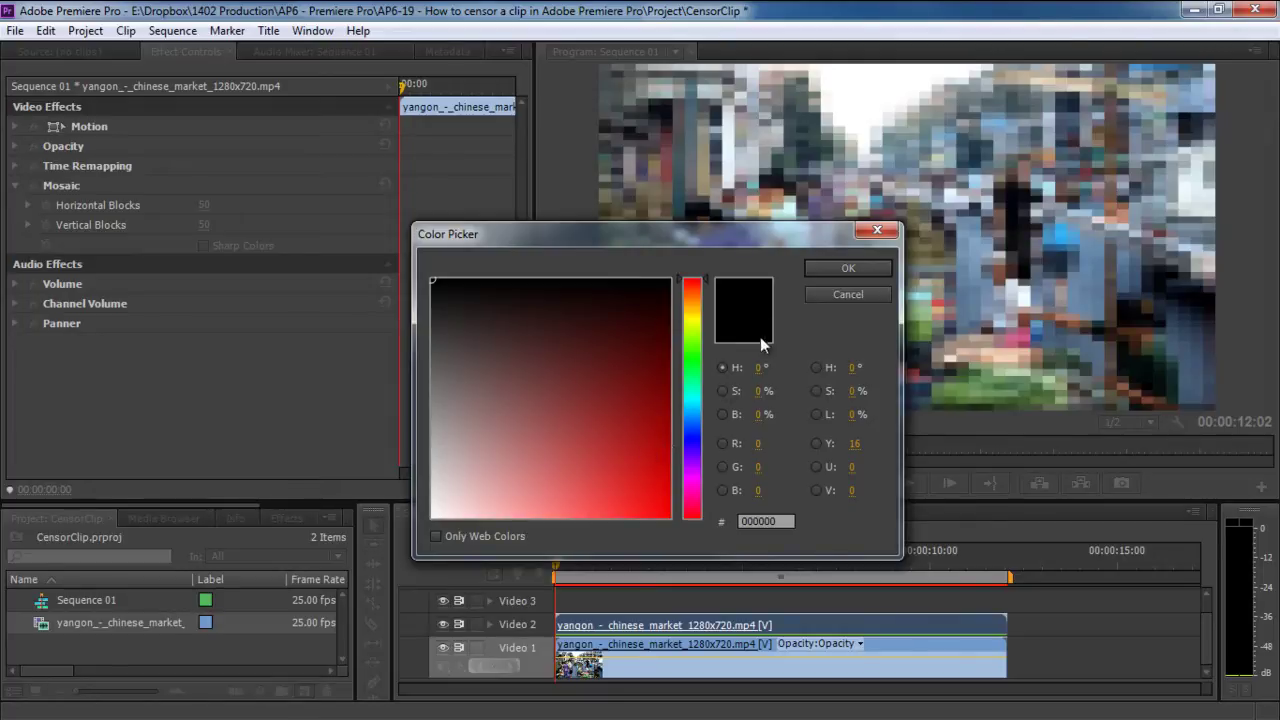
left_click(823, 275)
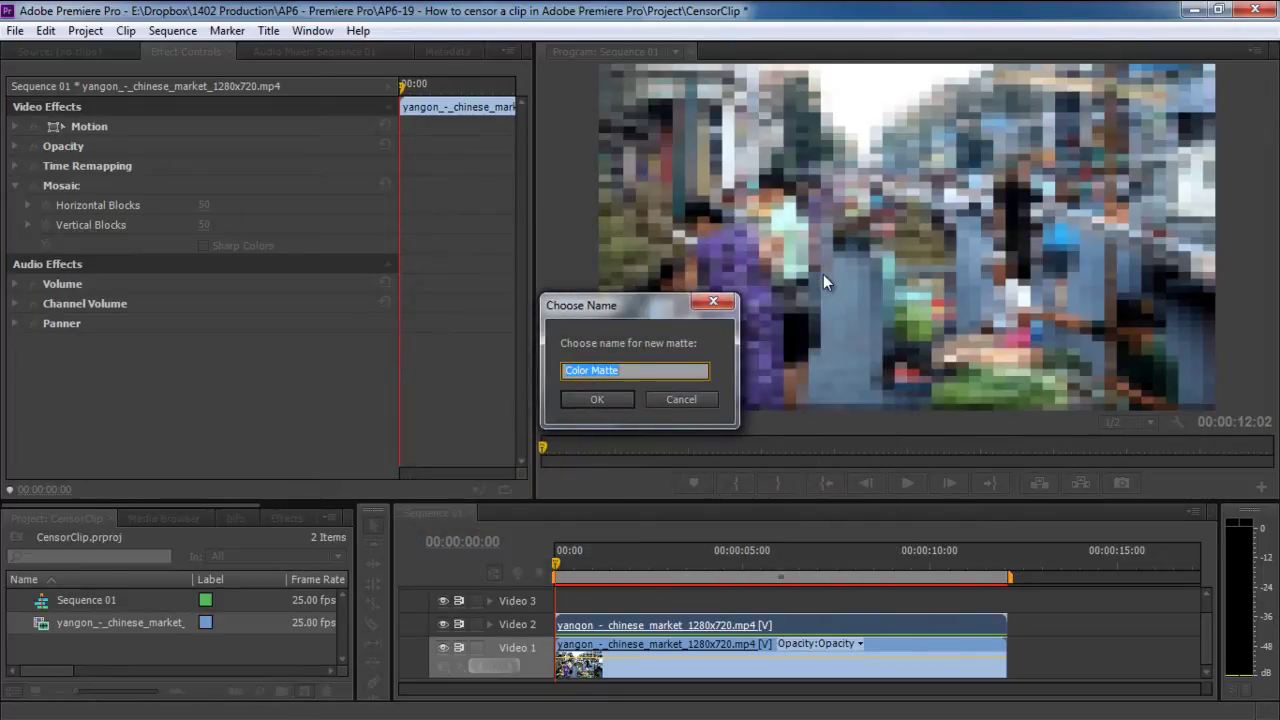
type("Face Blur")
key("Return")
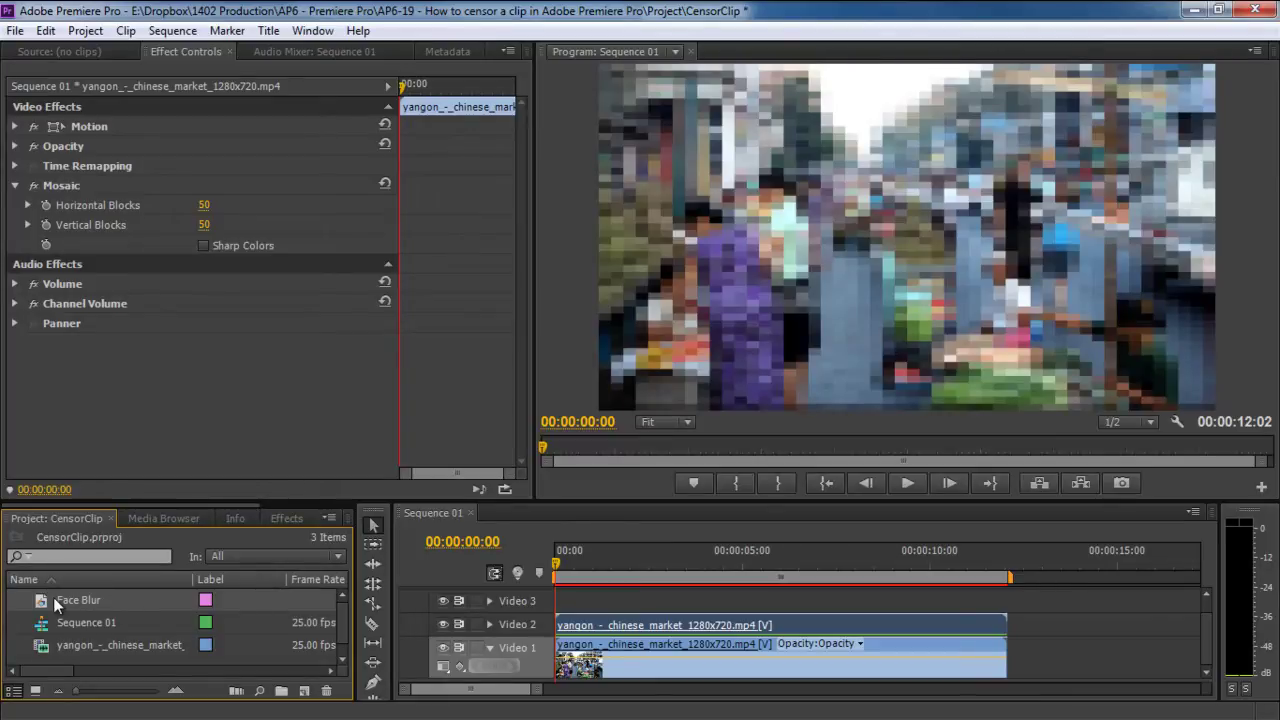
Place the Face Blur matte on Video 3 and stretch it to end with the clips below
left_click_drag(53, 597, 683, 627)
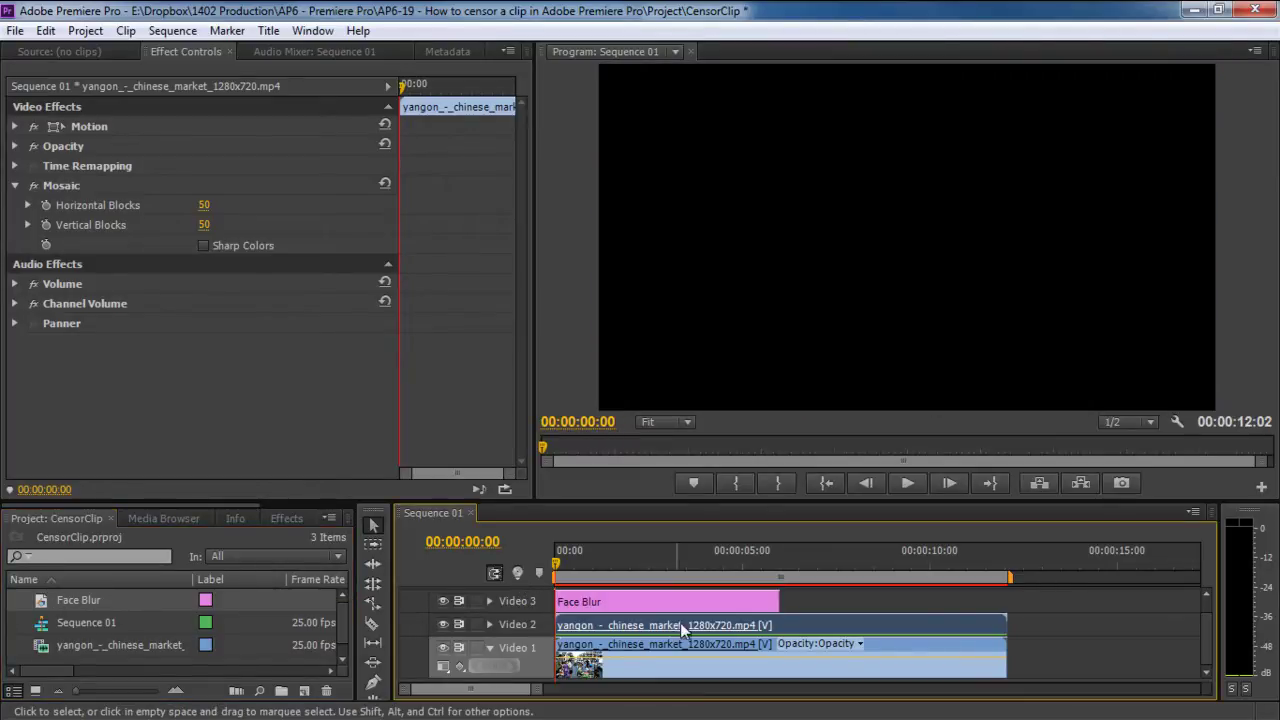
left_click(768, 599)
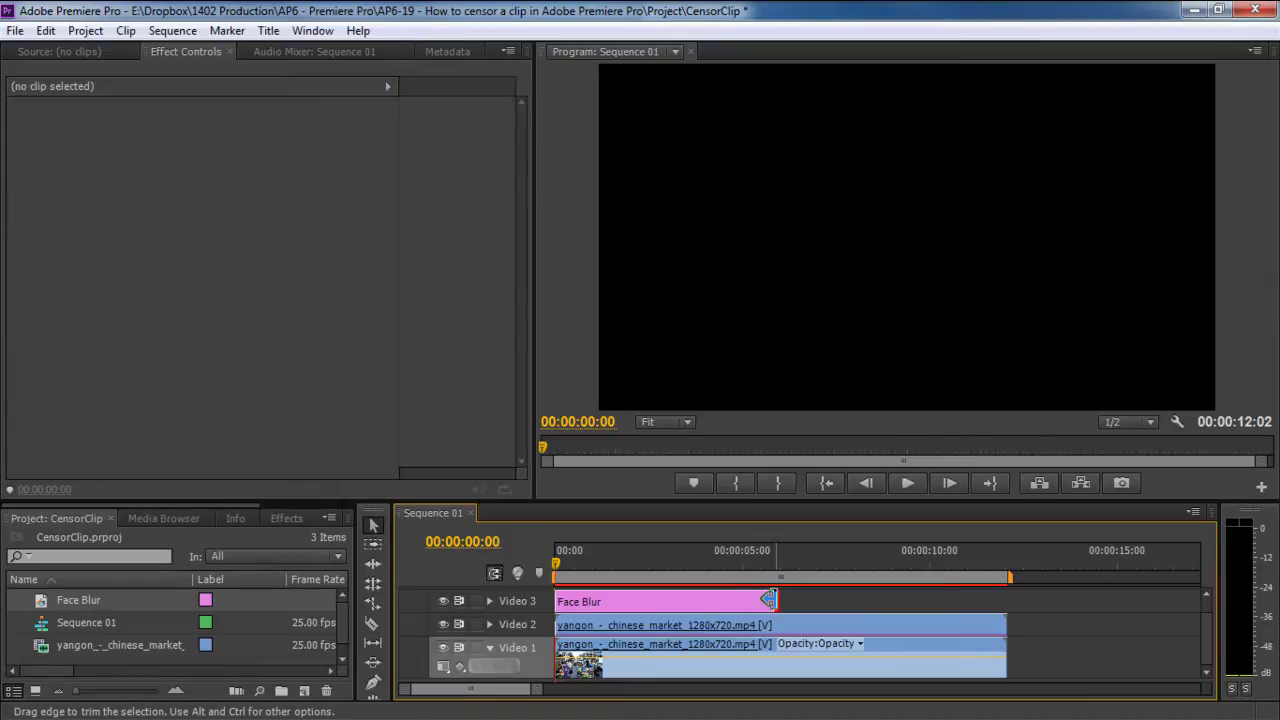
left_click_drag(769, 599, 1005, 600)
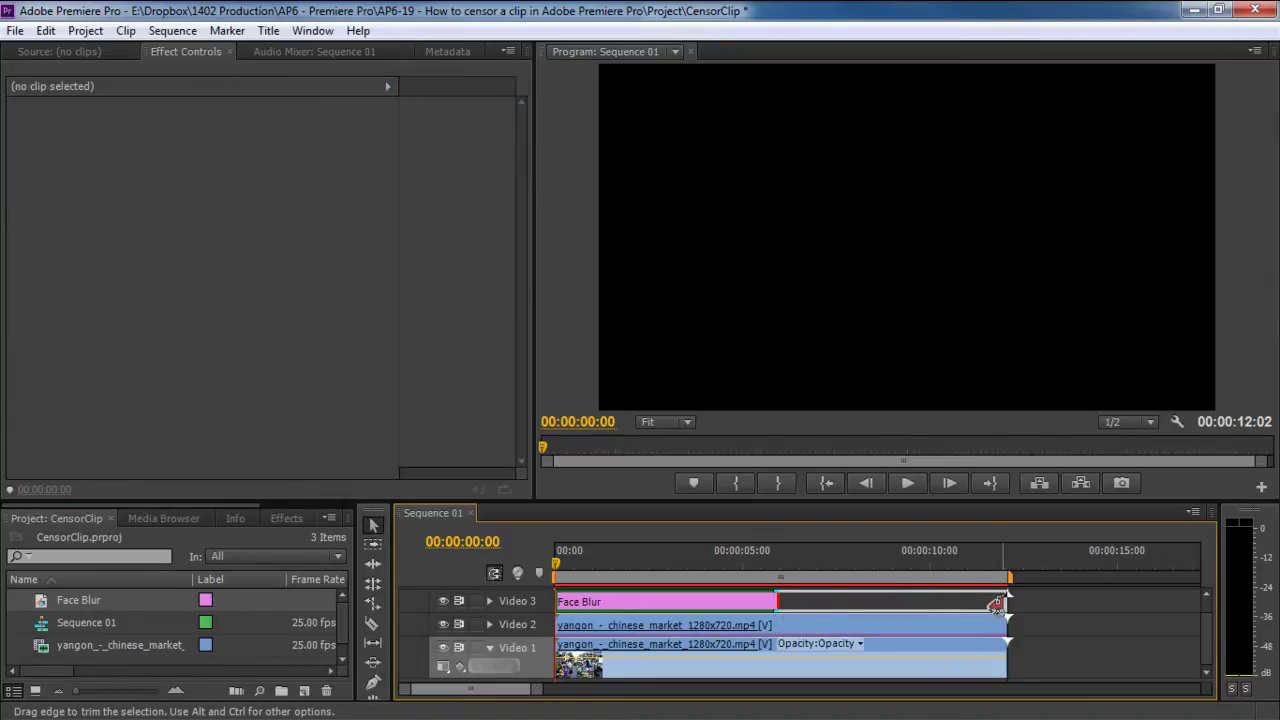
Scale the Face Blur matte in the Program monitor down to a small box right of centre
left_click(922, 270)
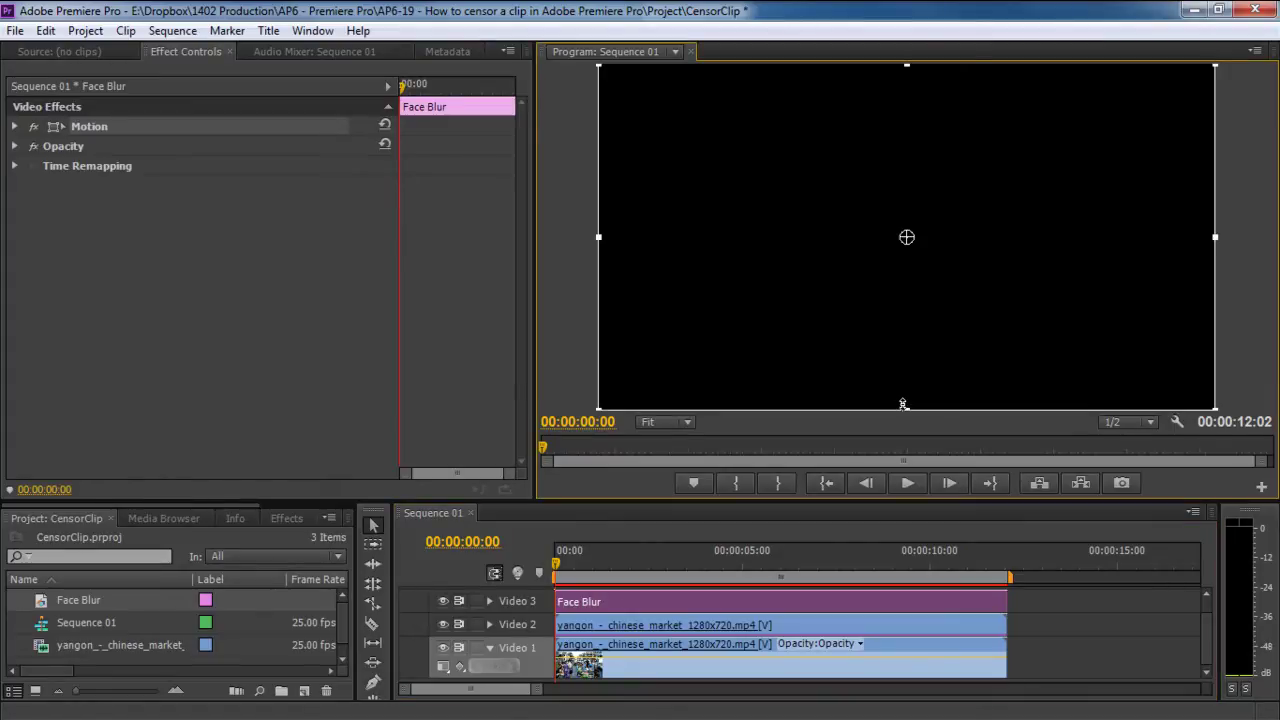
left_click_drag(903, 404, 896, 265)
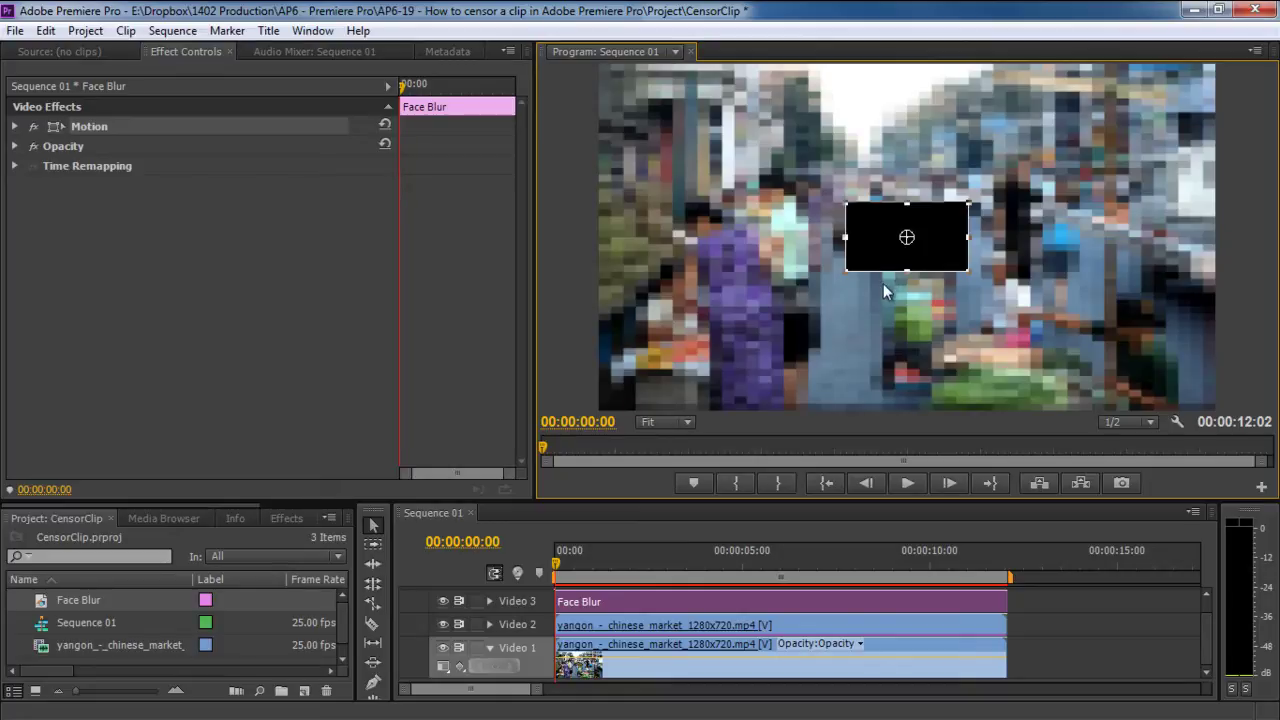
left_click(600, 614)
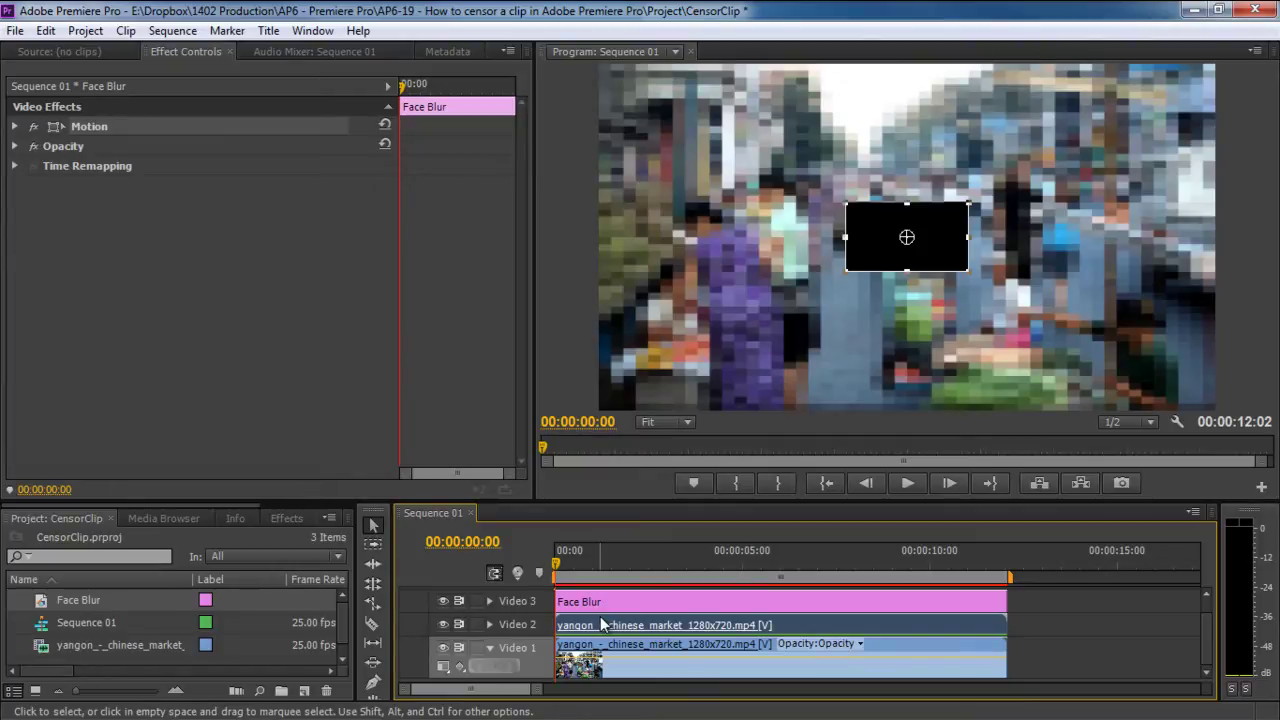
Apply Track Matte Key to the Video 2 mosaic clip, with Matte set to Video 3
left_click(600, 617)
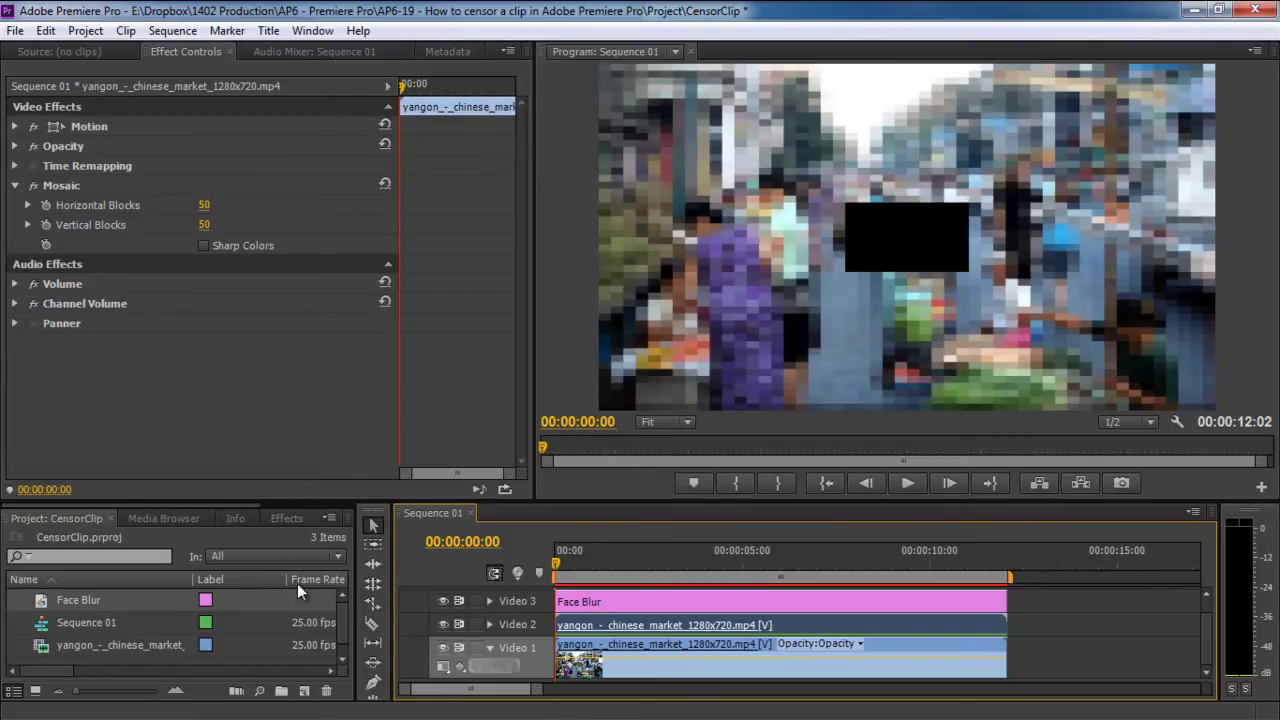
left_click(283, 518)
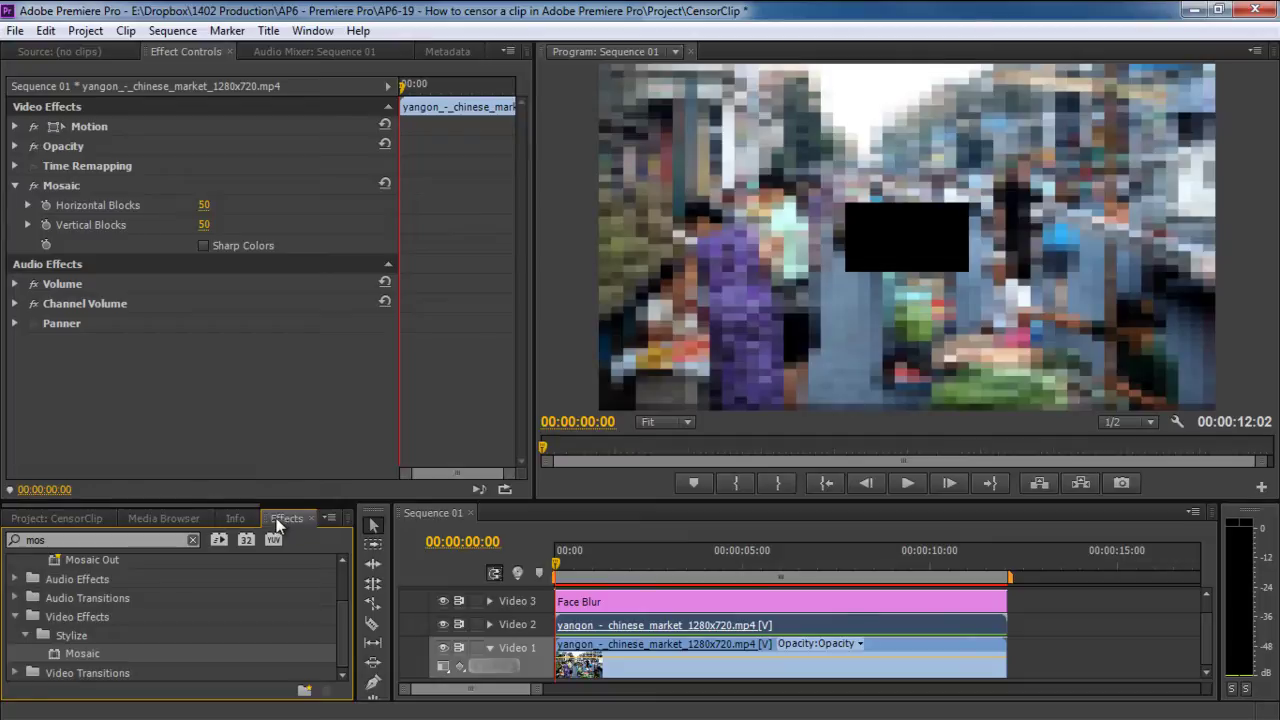
left_click(160, 538)
double_click(160, 538)
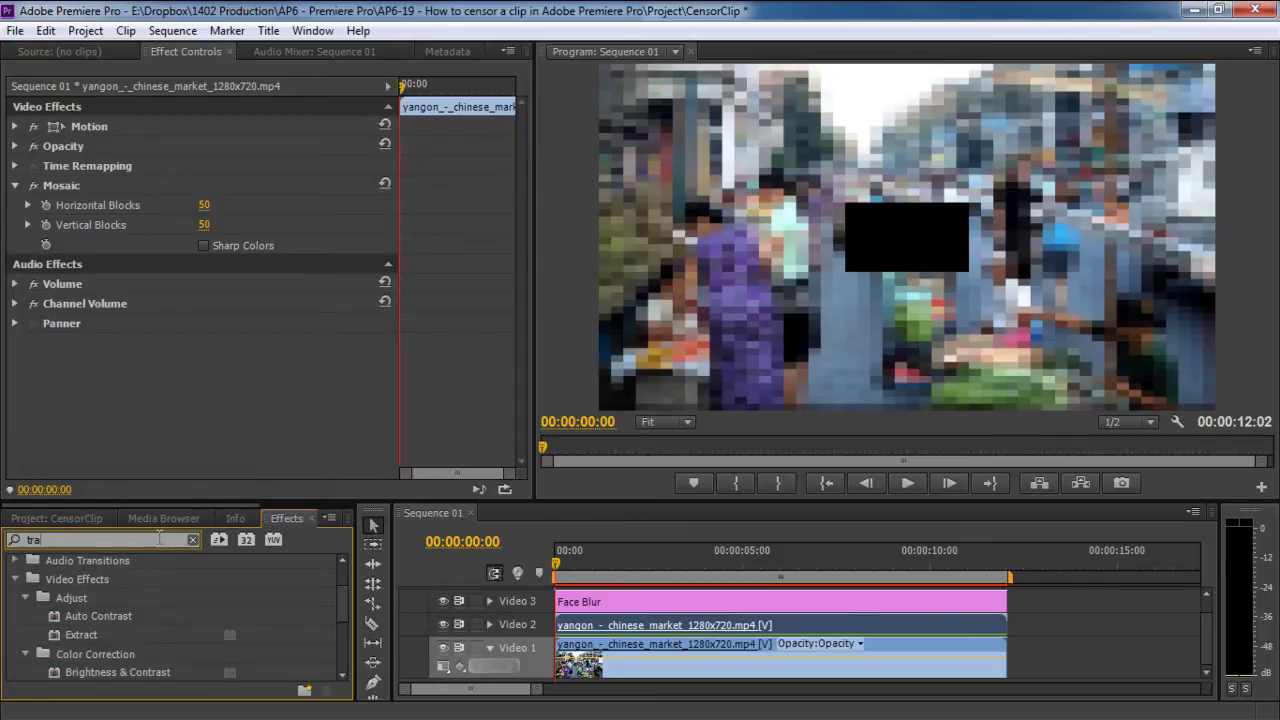
type("ck")
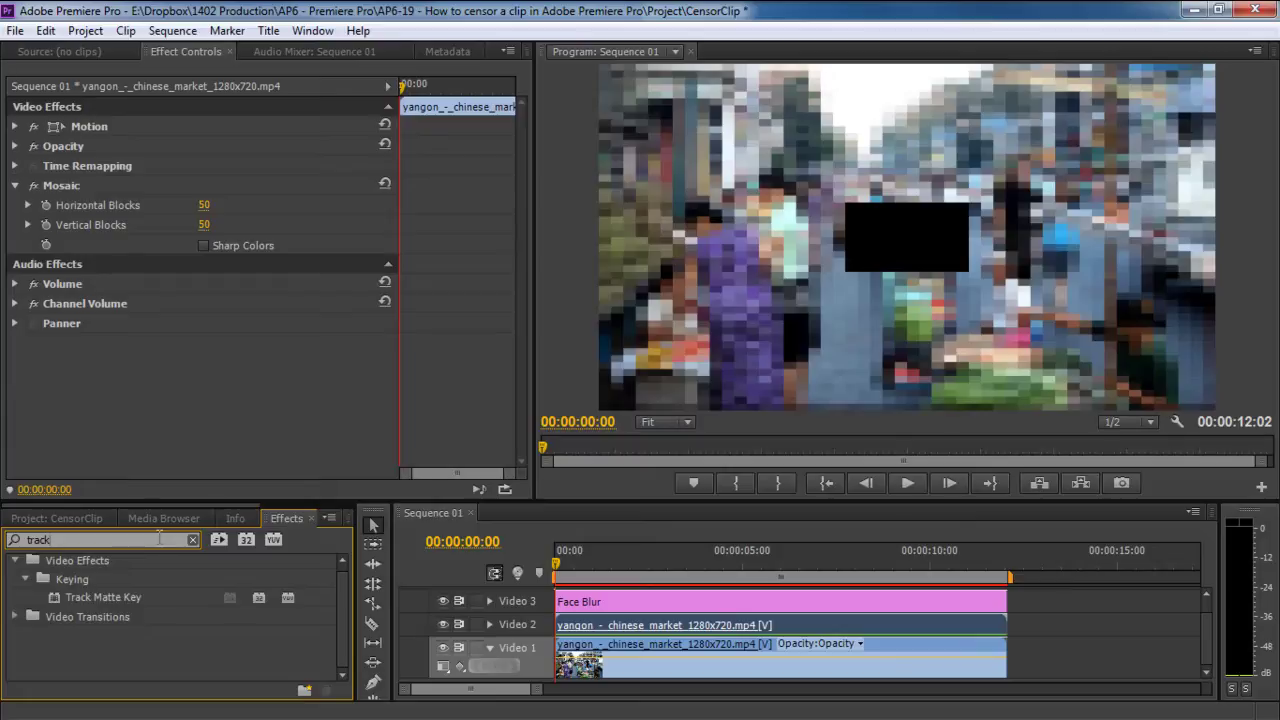
left_click_drag(87, 596, 160, 443)
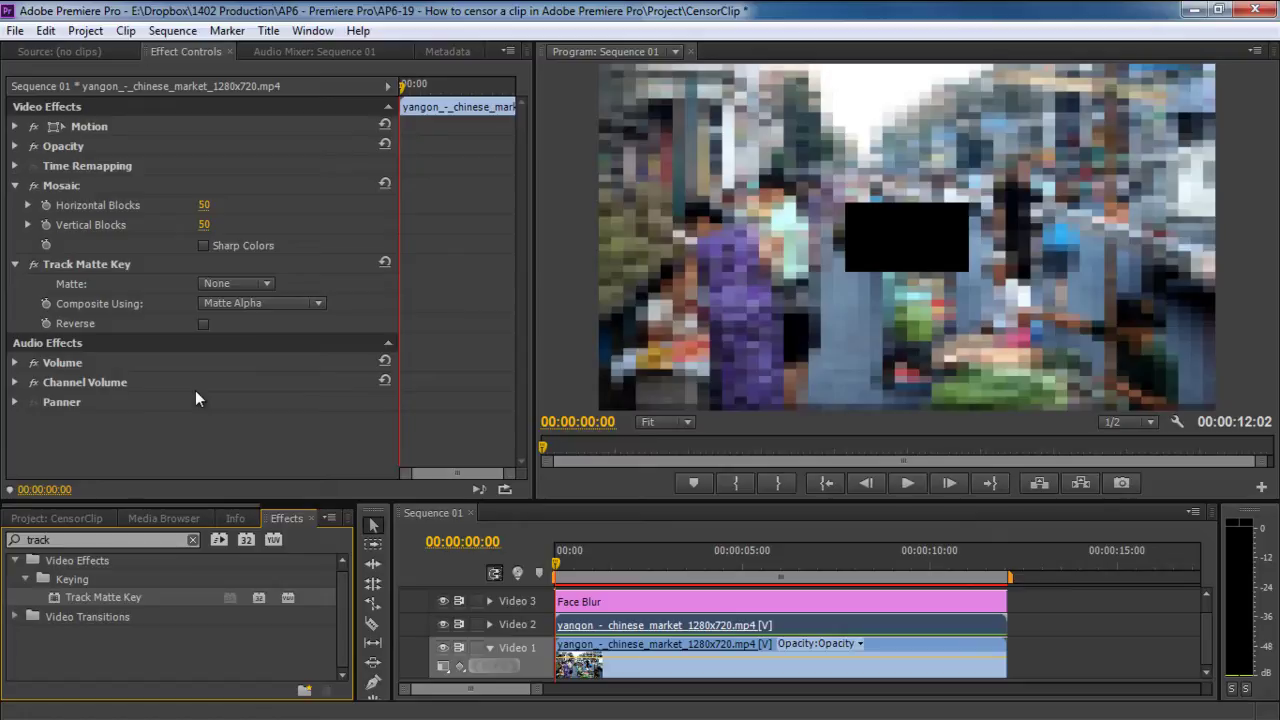
left_click(221, 283)
left_click(231, 333)
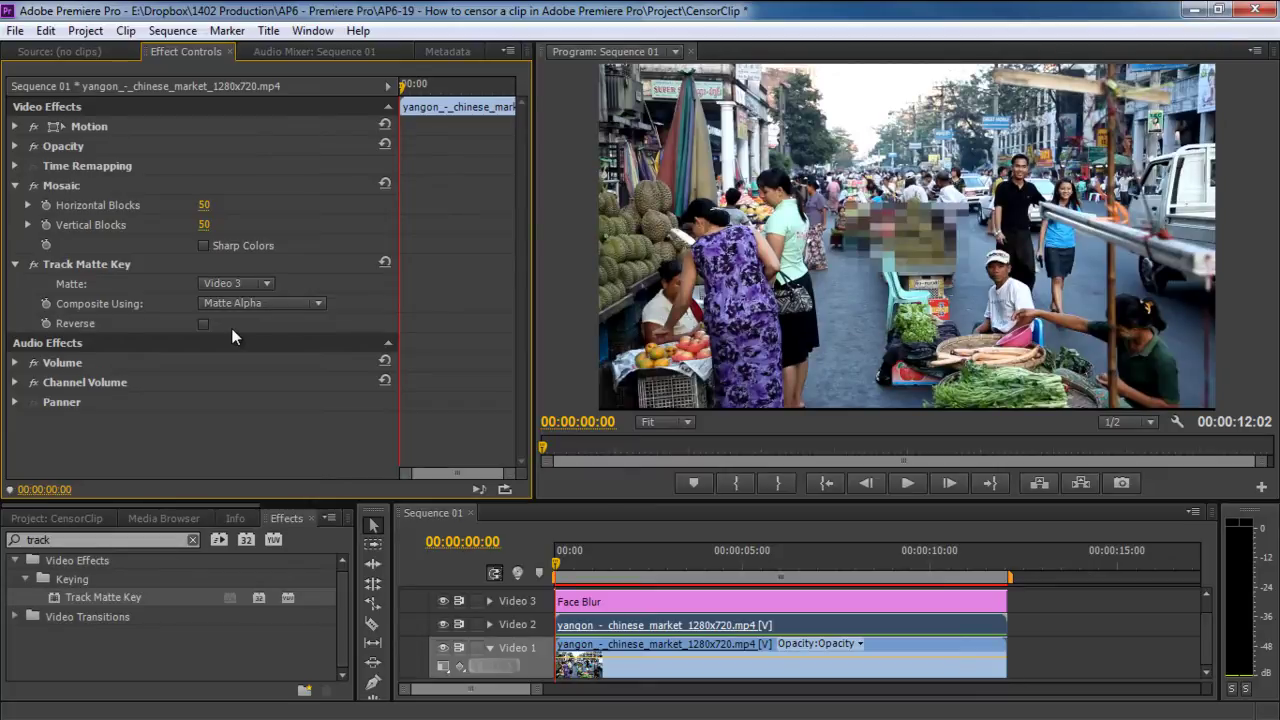
Drag the Face Blur mosaic box up and right onto the man's head
left_click(883, 240)
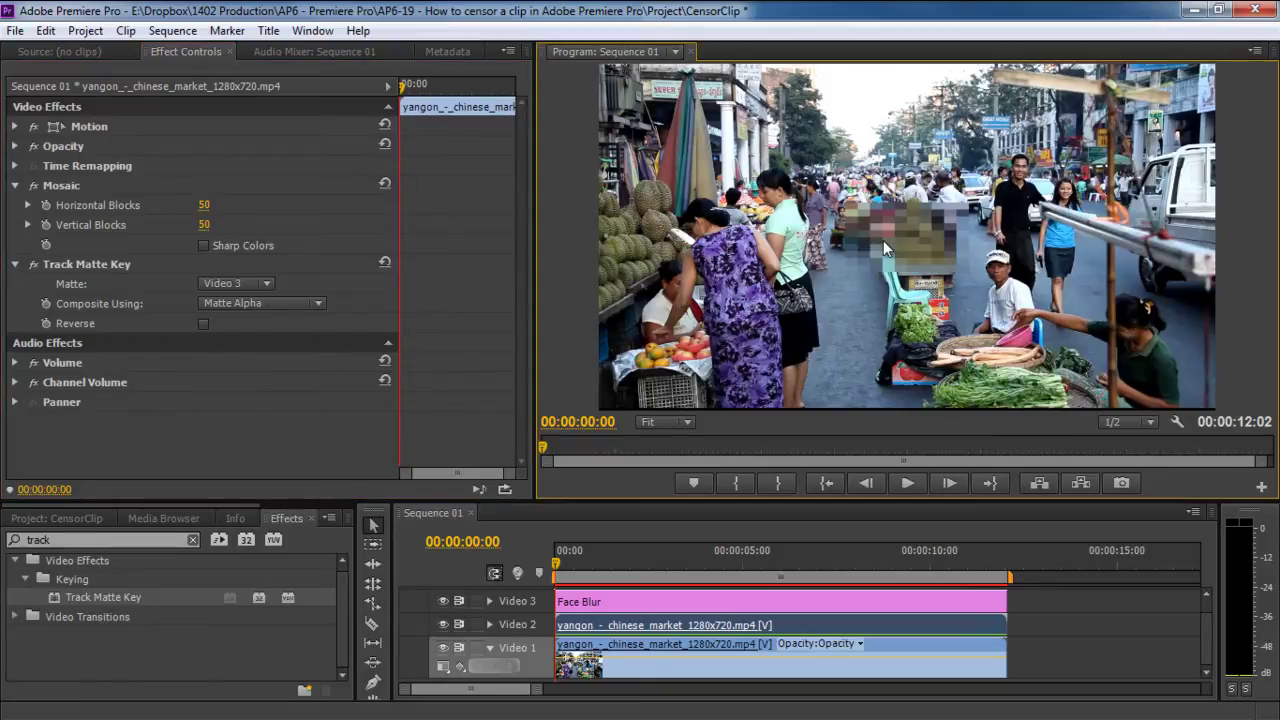
left_click(890, 232)
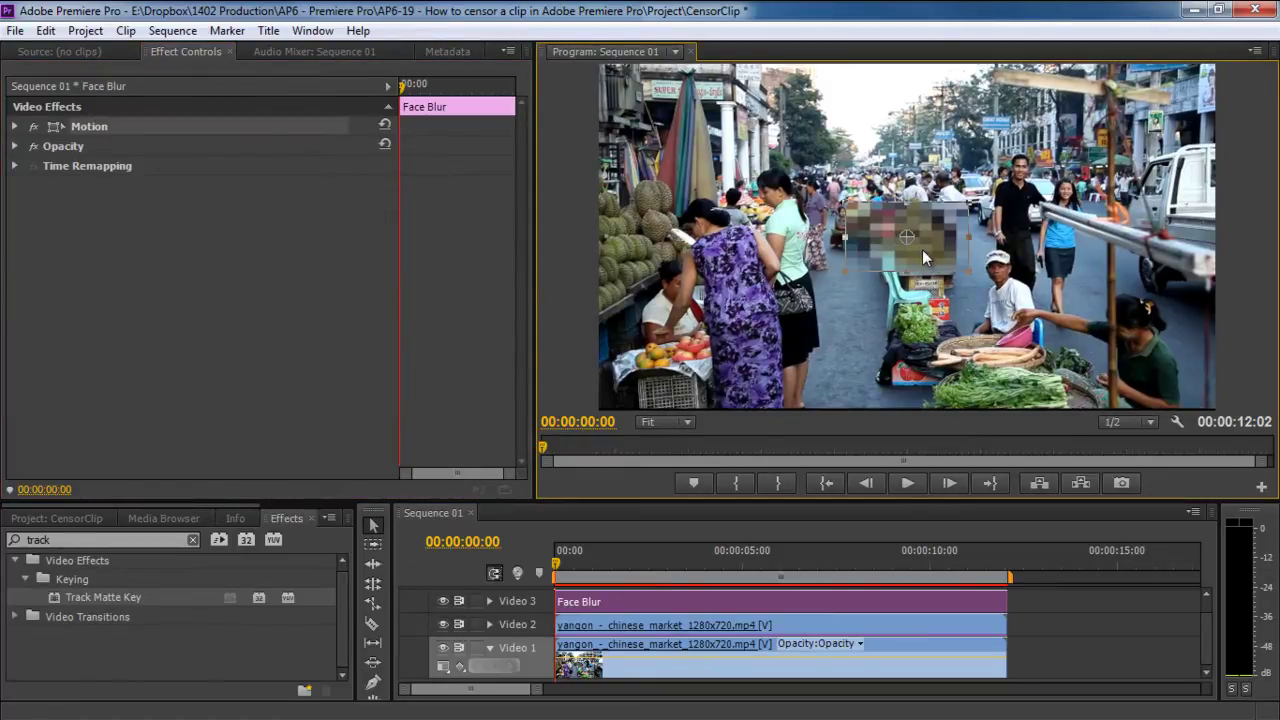
left_click_drag(922, 249, 1042, 185)
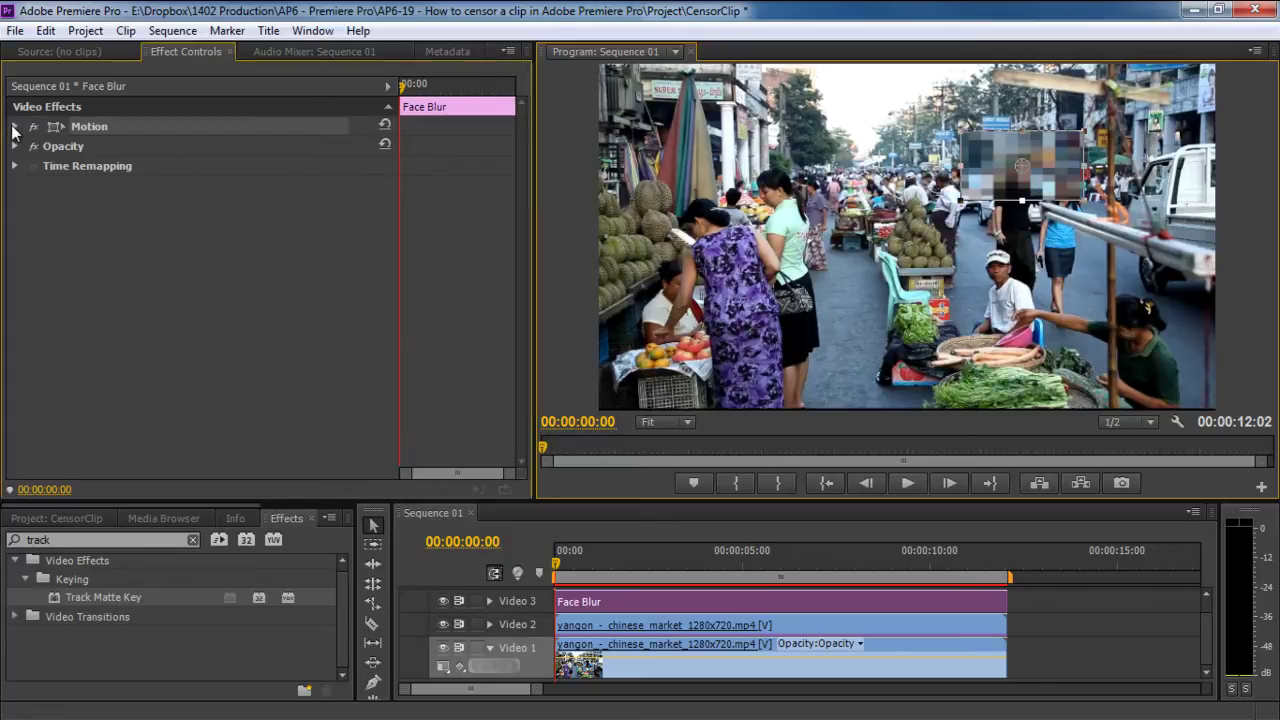
Turn off Uniform Scale, then resize the mosaic box to 15.1 high by 9.4 wide, centred on the face
left_click(14, 128)
left_click(205, 206)
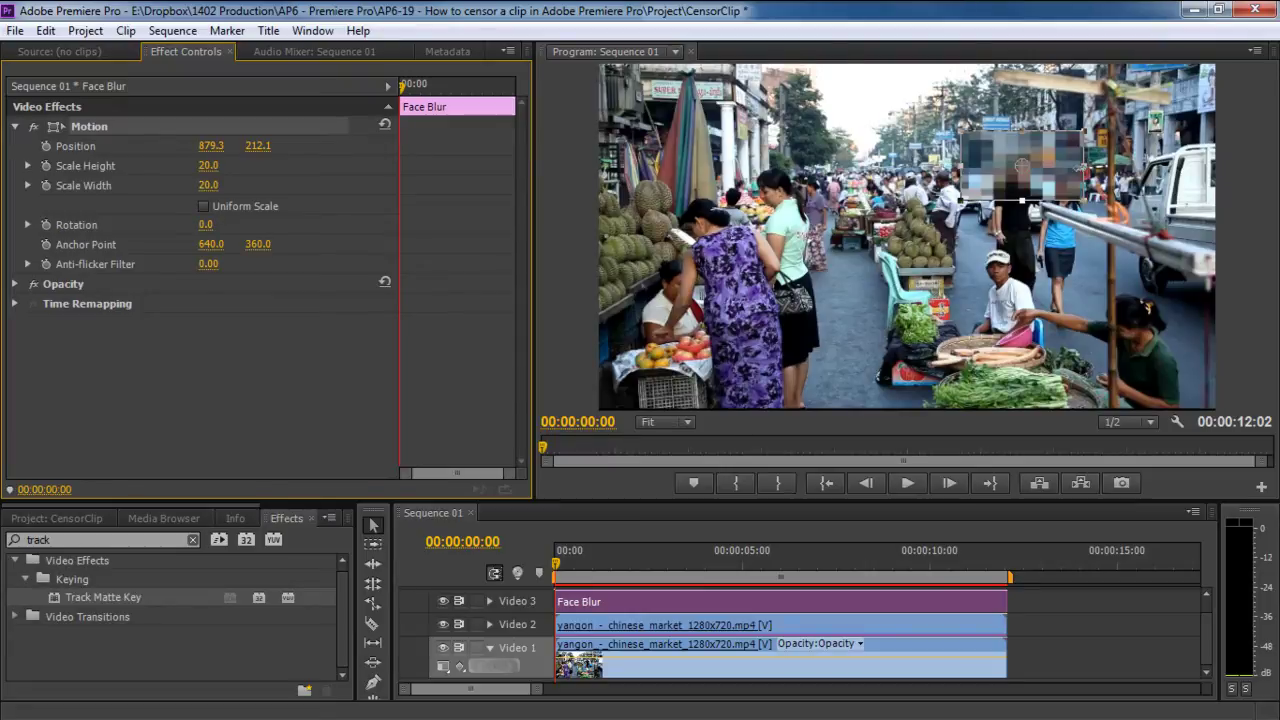
left_click_drag(1082, 200, 1051, 194)
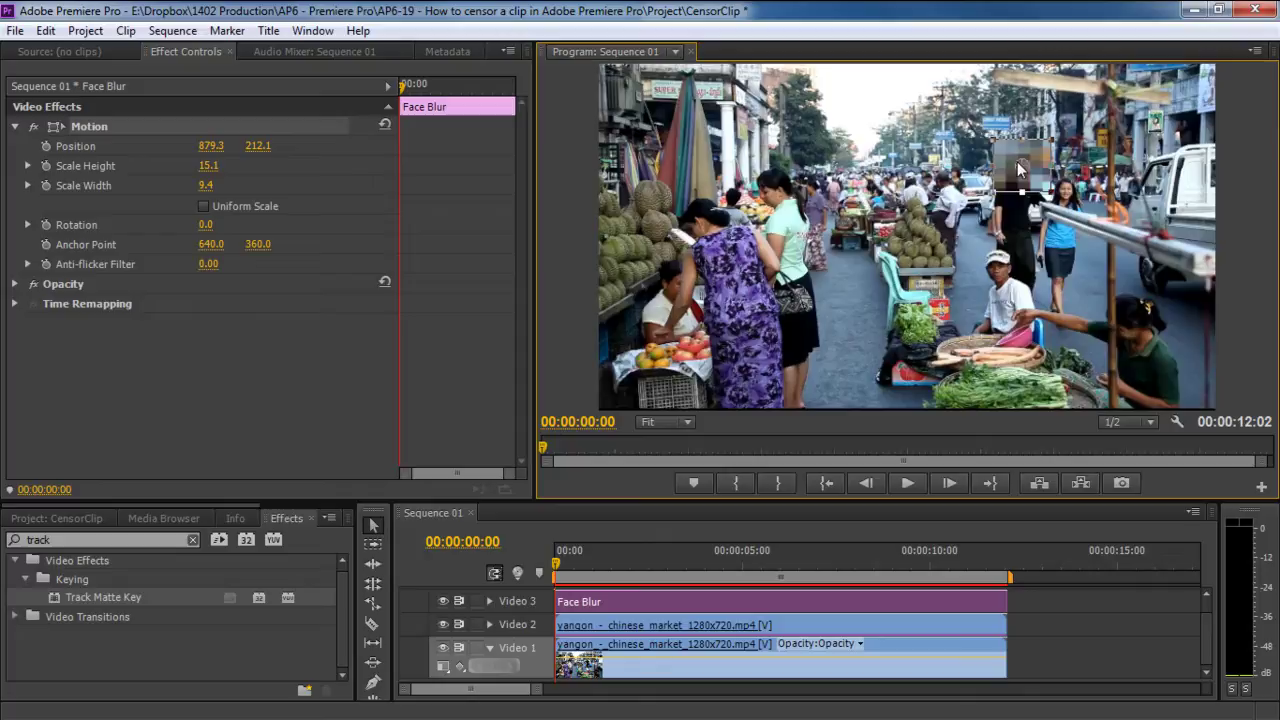
left_click_drag(1037, 180, 1036, 185)
Enable Position keyframing and shift the mosaic right at two frame steps to follow the face
left_click(46, 145)
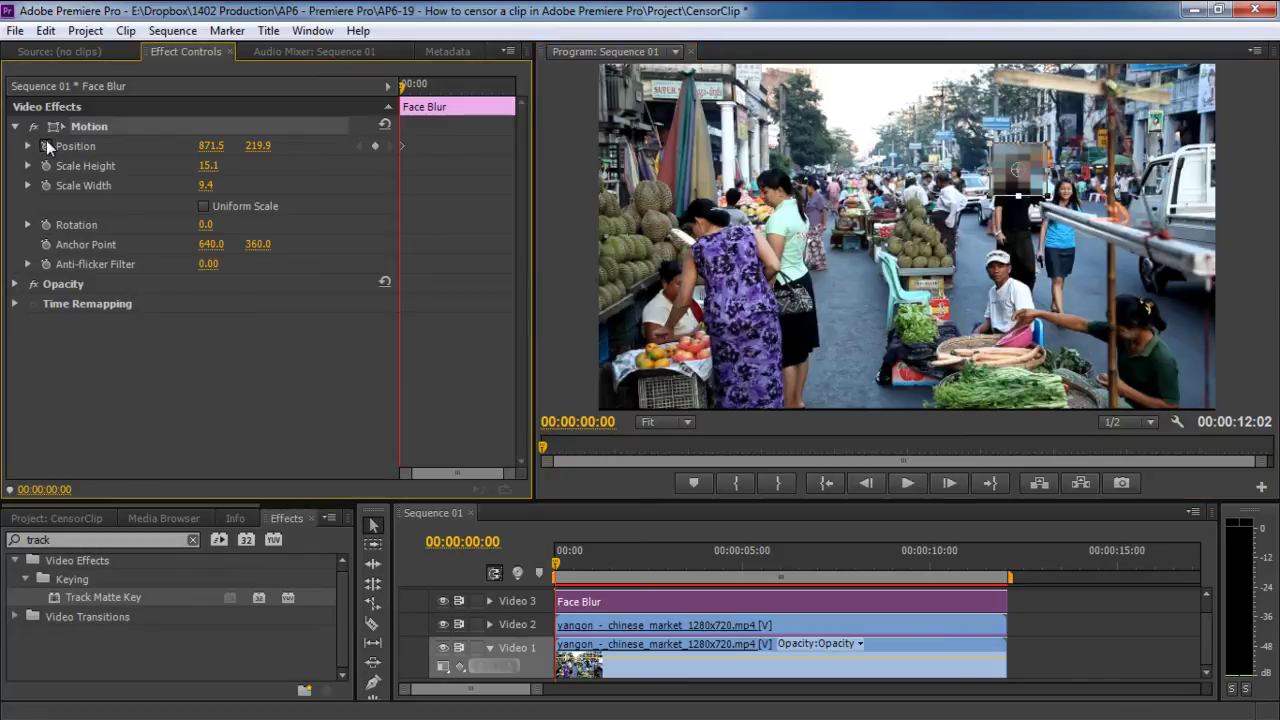
left_click(1041, 189)
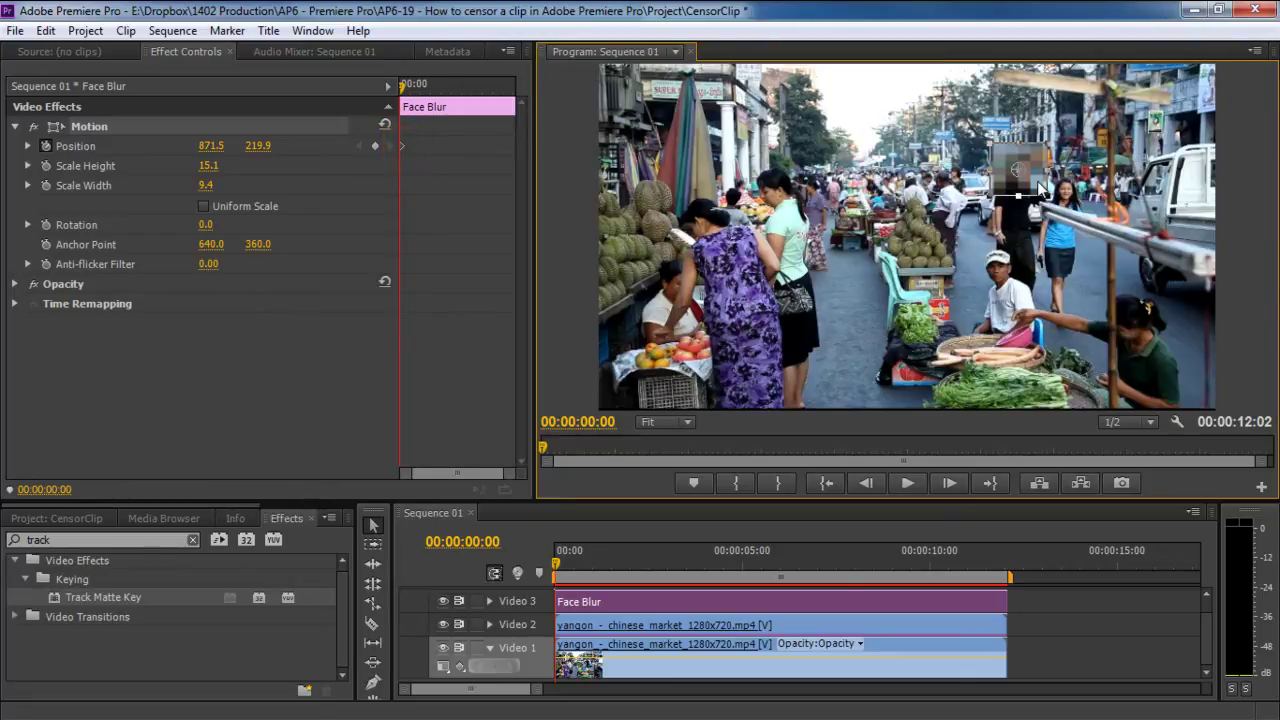
key("Right")
key("Right")
key("Right")
key("Right")
key("Right")
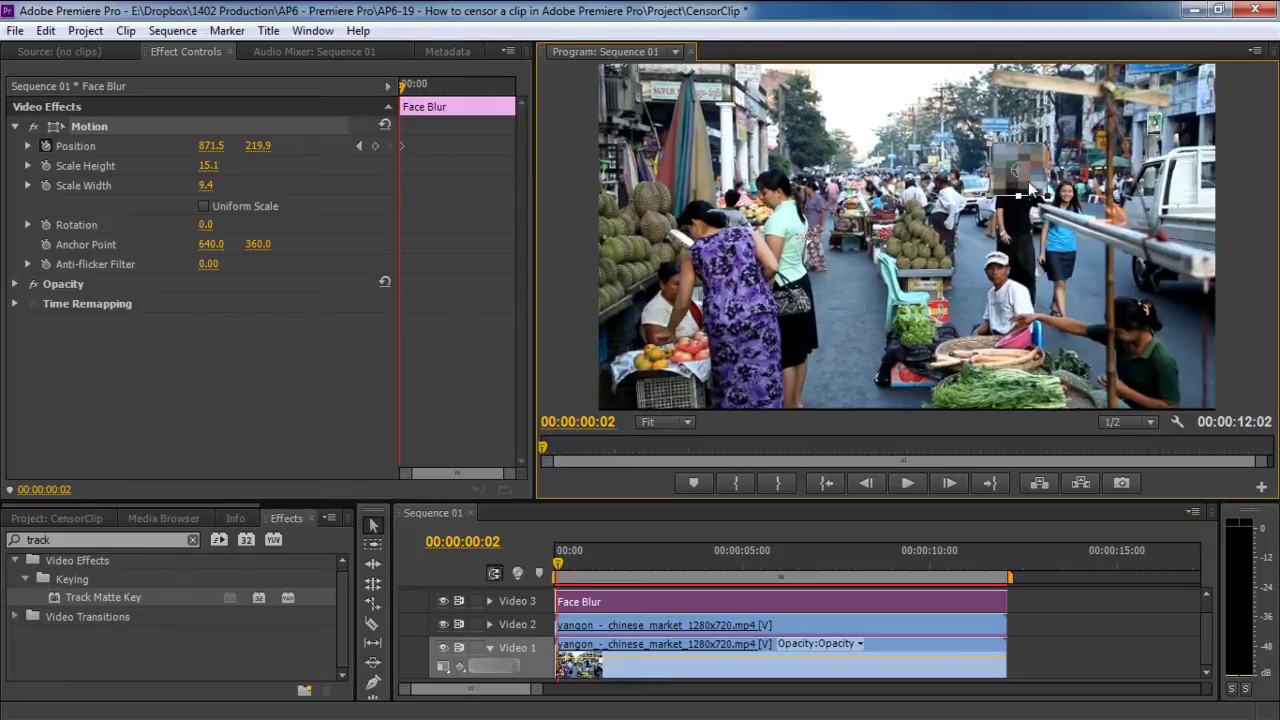
key("Right")
key("Right")
key("Right")
key("Right")
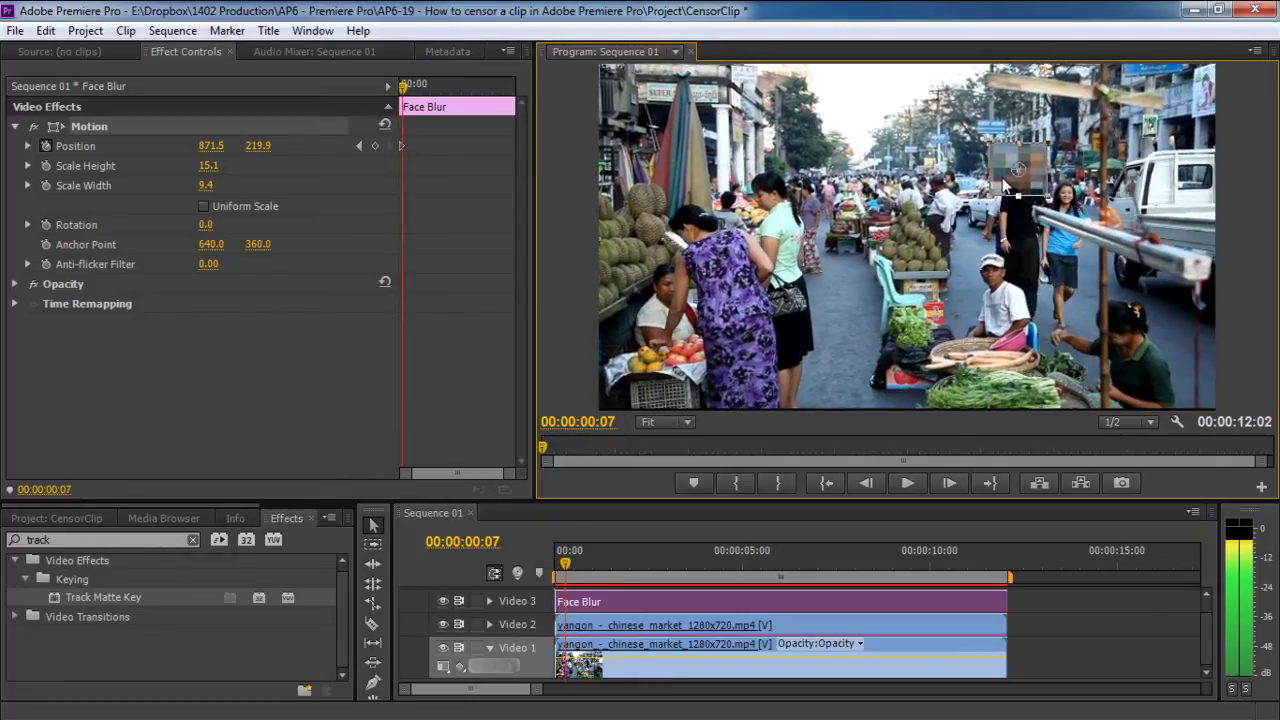
key("Right")
key("Right")
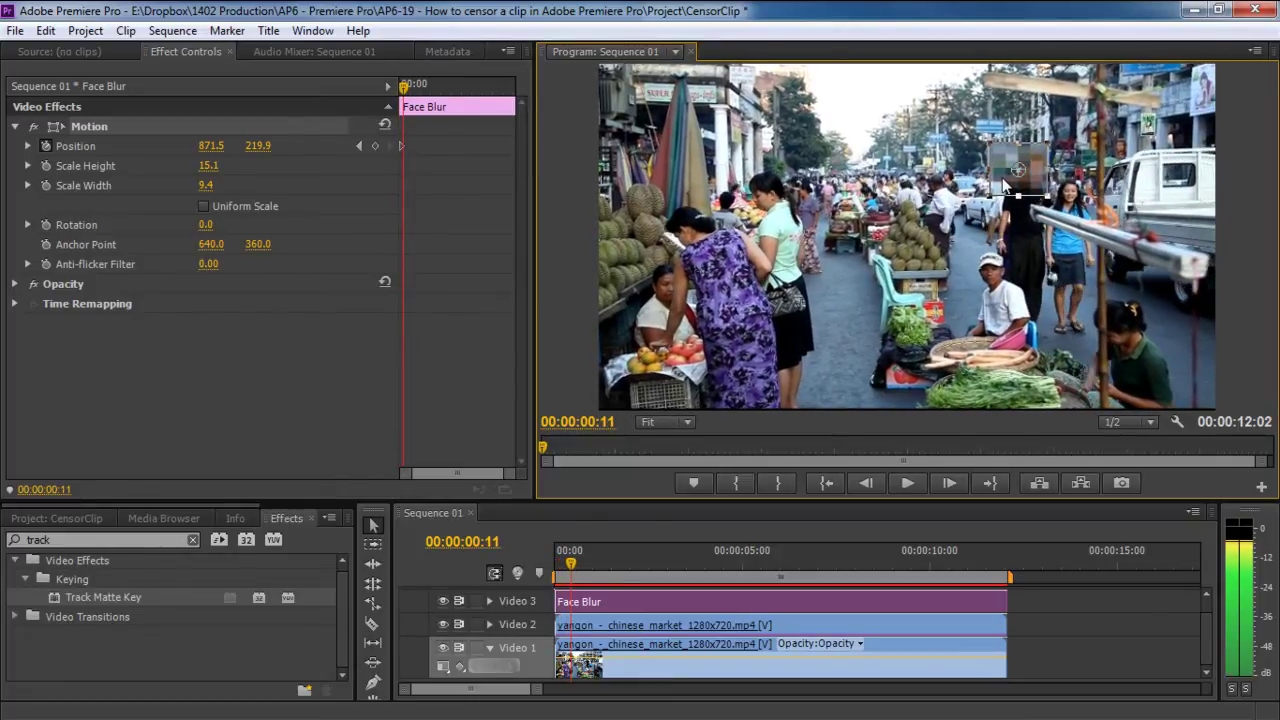
left_click_drag(1005, 183, 1020, 189)
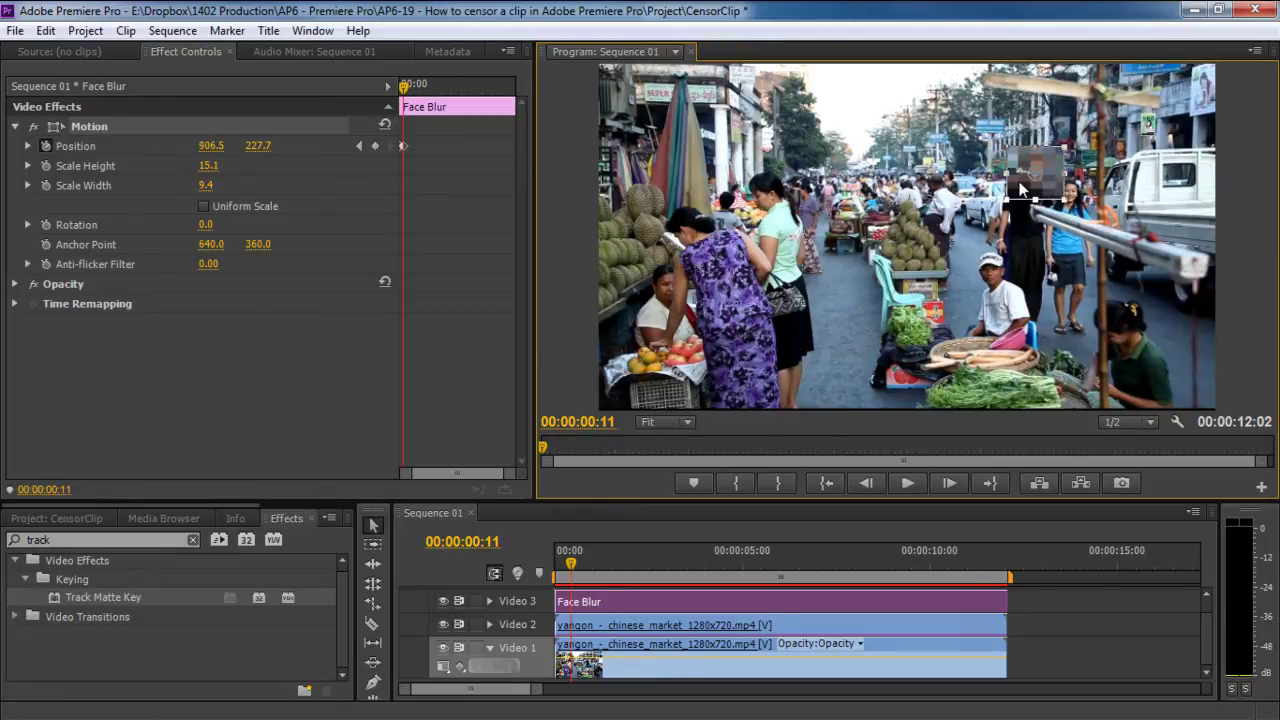
key("Right")
key("Right")
key("Right")
key("Right")
key("Right")
key("Right")
key("Right")
key("Right")
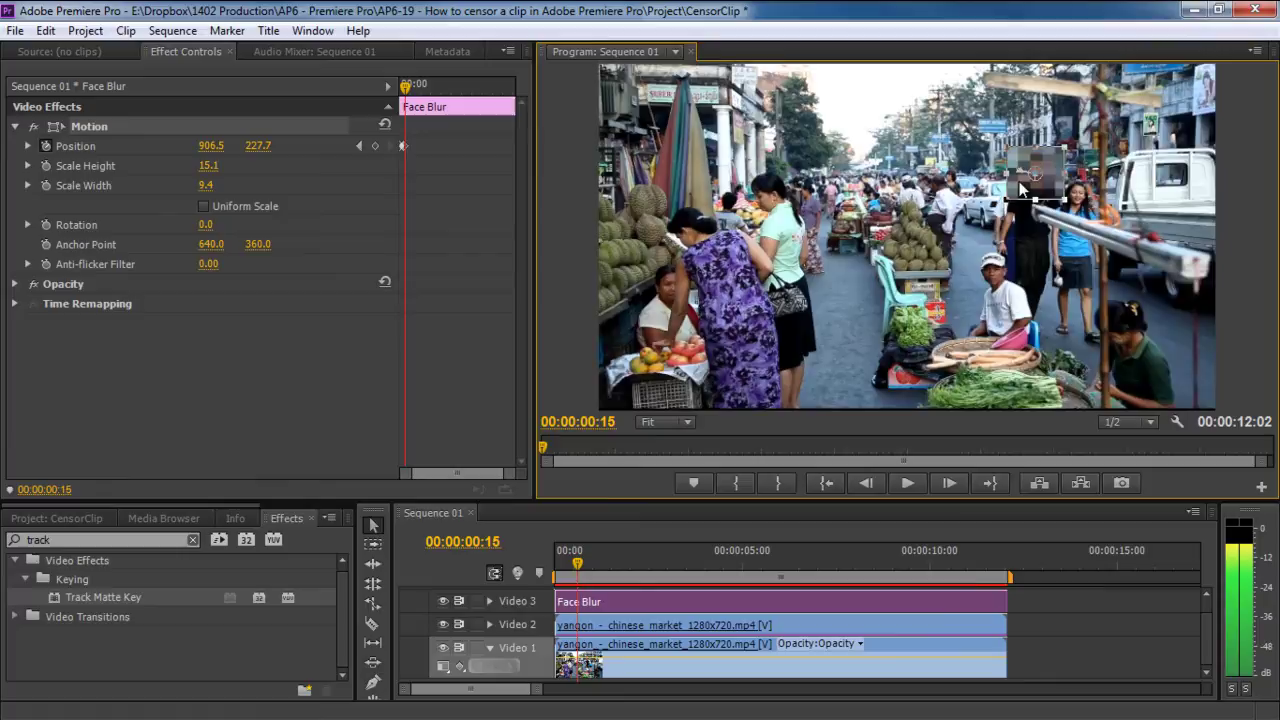
key("Right")
key("Right")
key("Right")
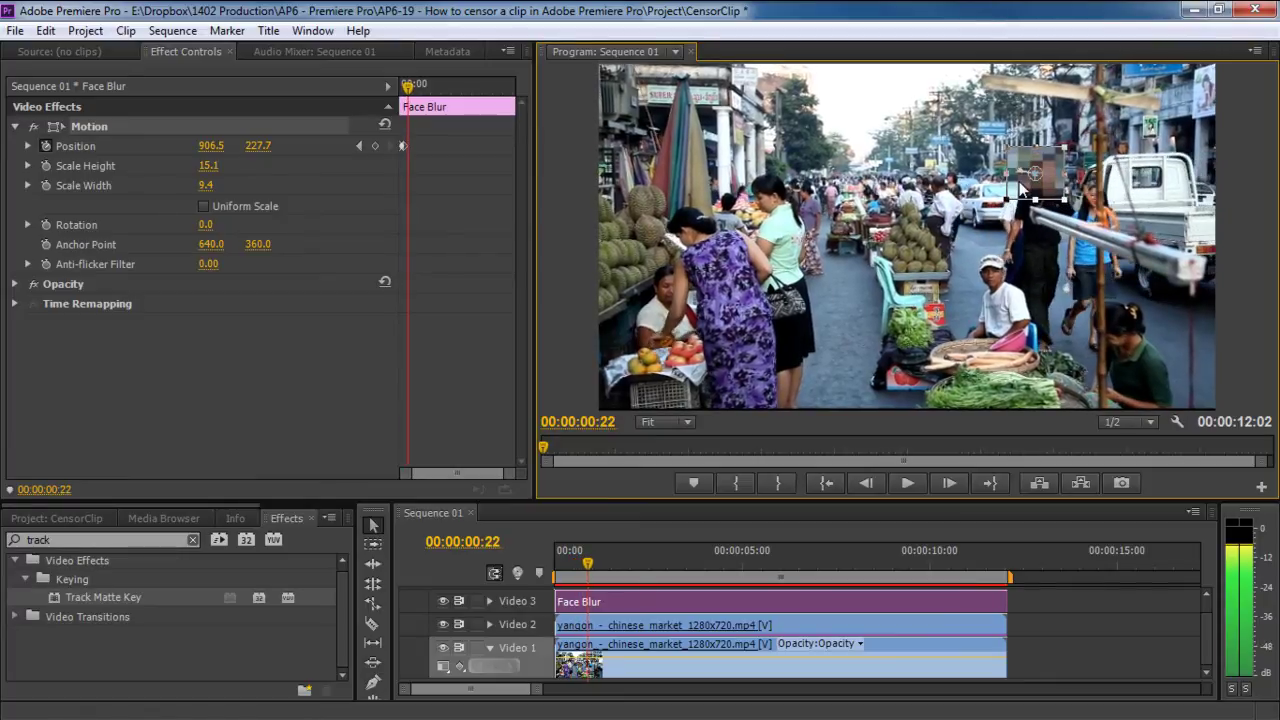
left_click_drag(1019, 181, 1031, 190)
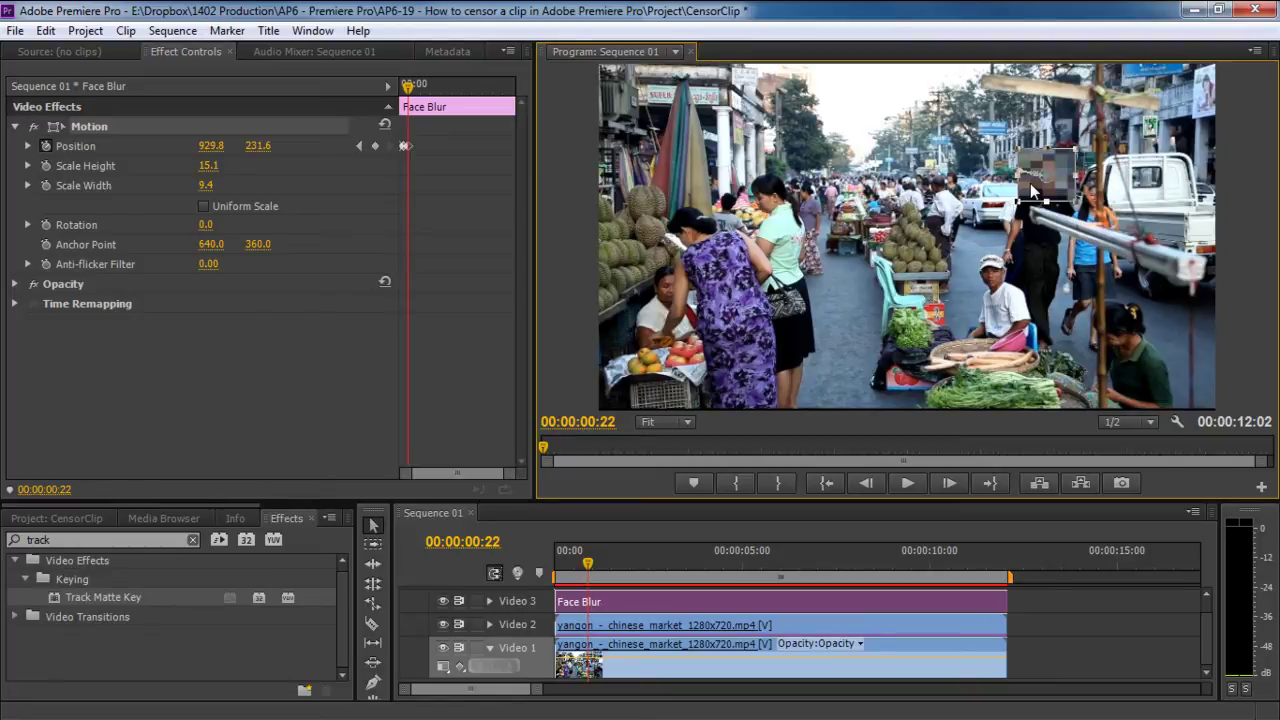
Keep keyframing the mosaic rightward until it reaches 1044.6, 217.9 at 00:00:01:16
key("space")
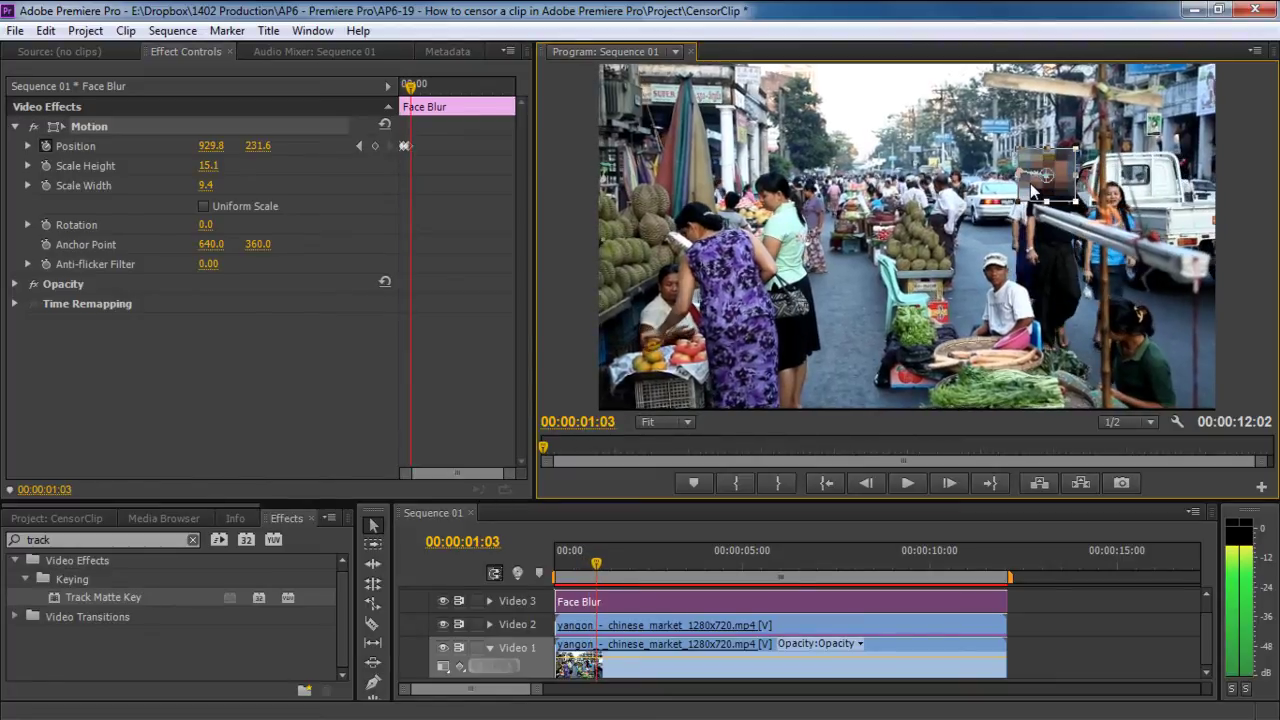
key("space")
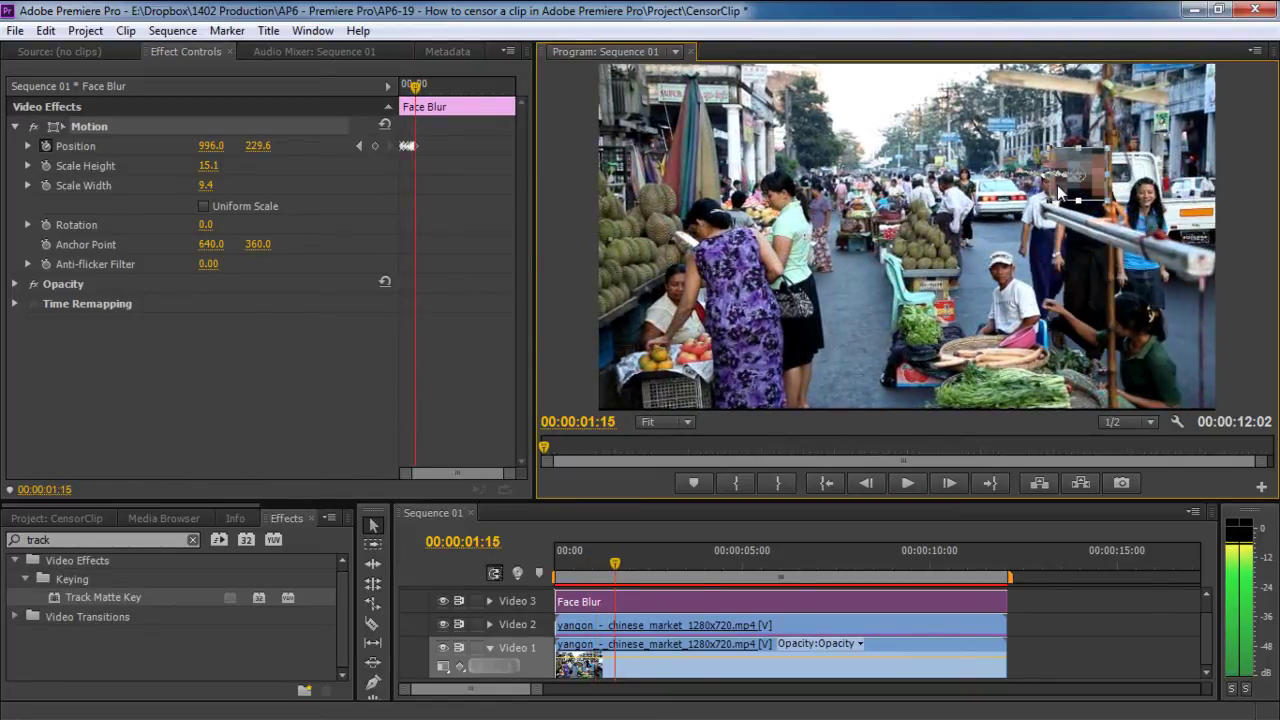
left_click_drag(1033, 190, 1059, 190)
key("Right")
key("Right")
key("Right")
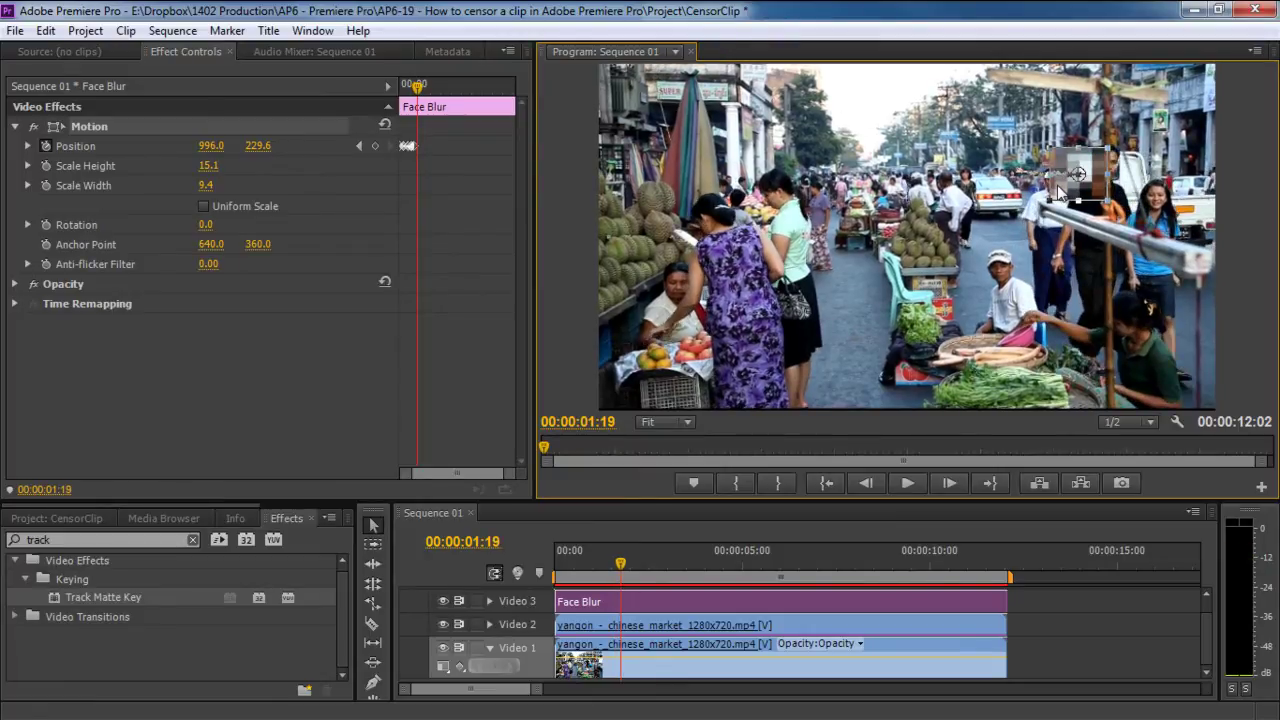
key("Left")
key("Left")
key("Left")
key("Left")
key("Left")
key("Left")
key("Left")
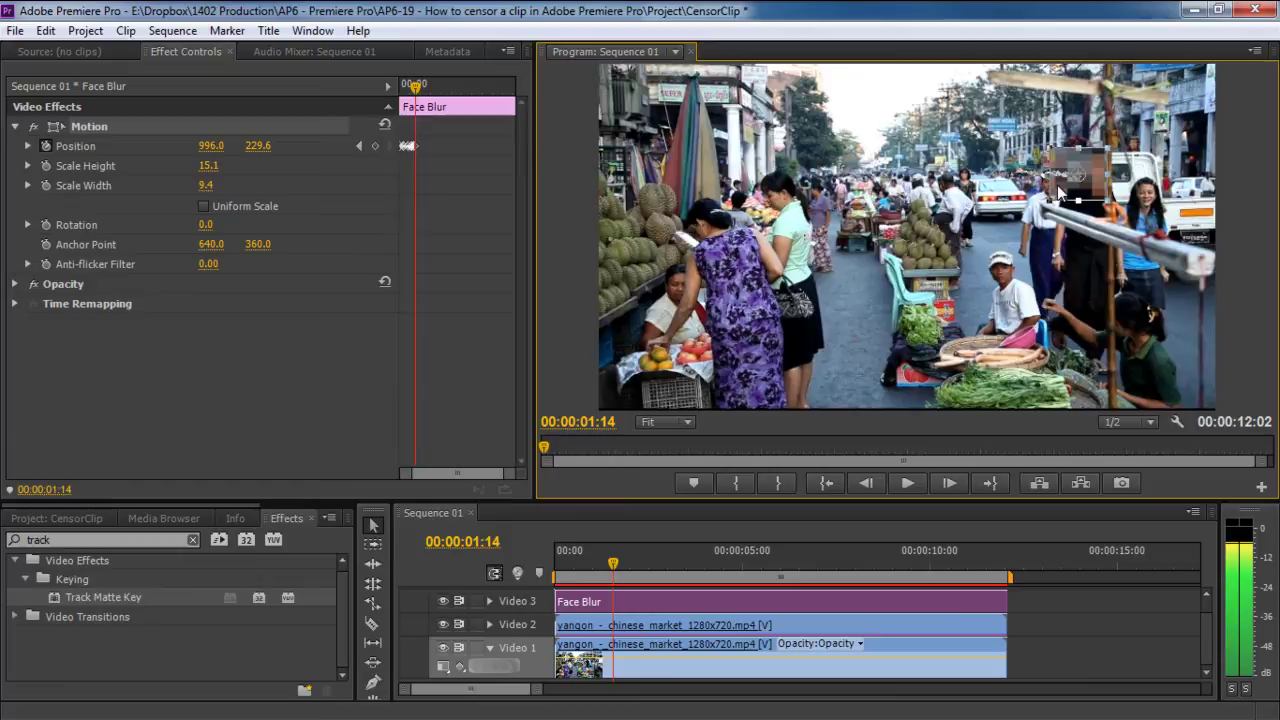
left_click_drag(1060, 192, 1078, 192)
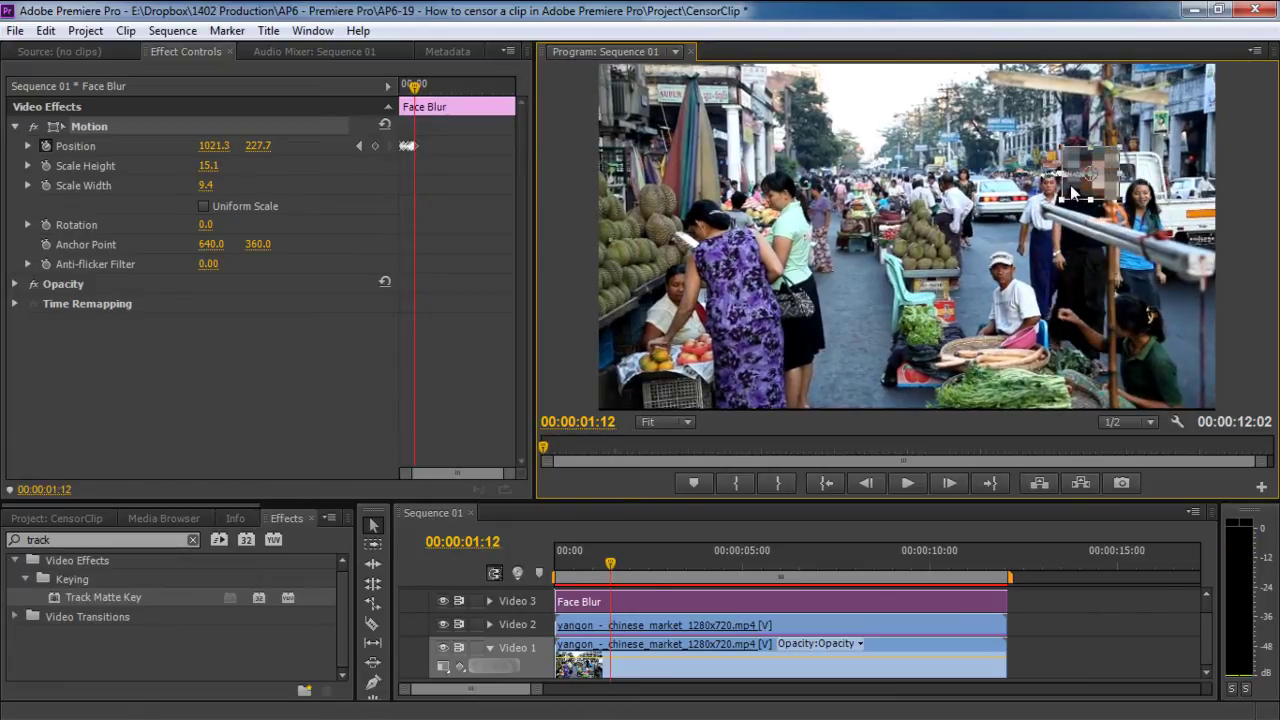
key("Right")
key("Right")
key("Right")
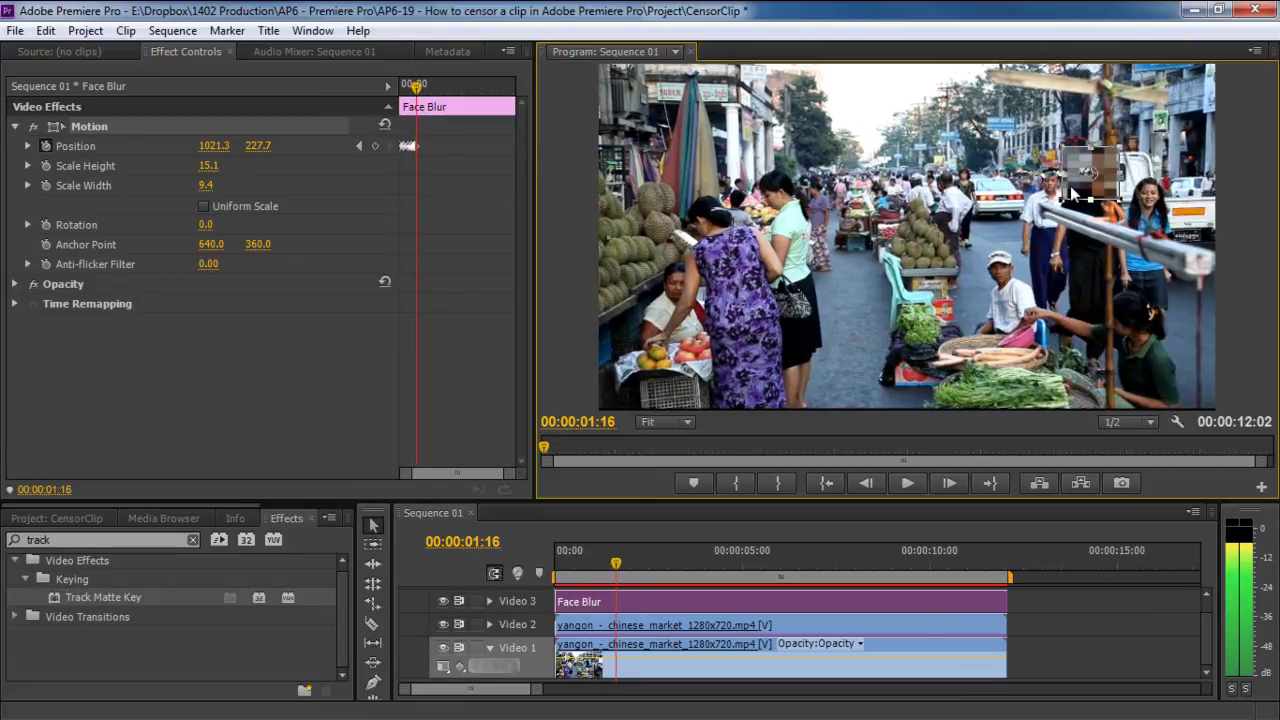
left_click_drag(1076, 191, 1082, 187)
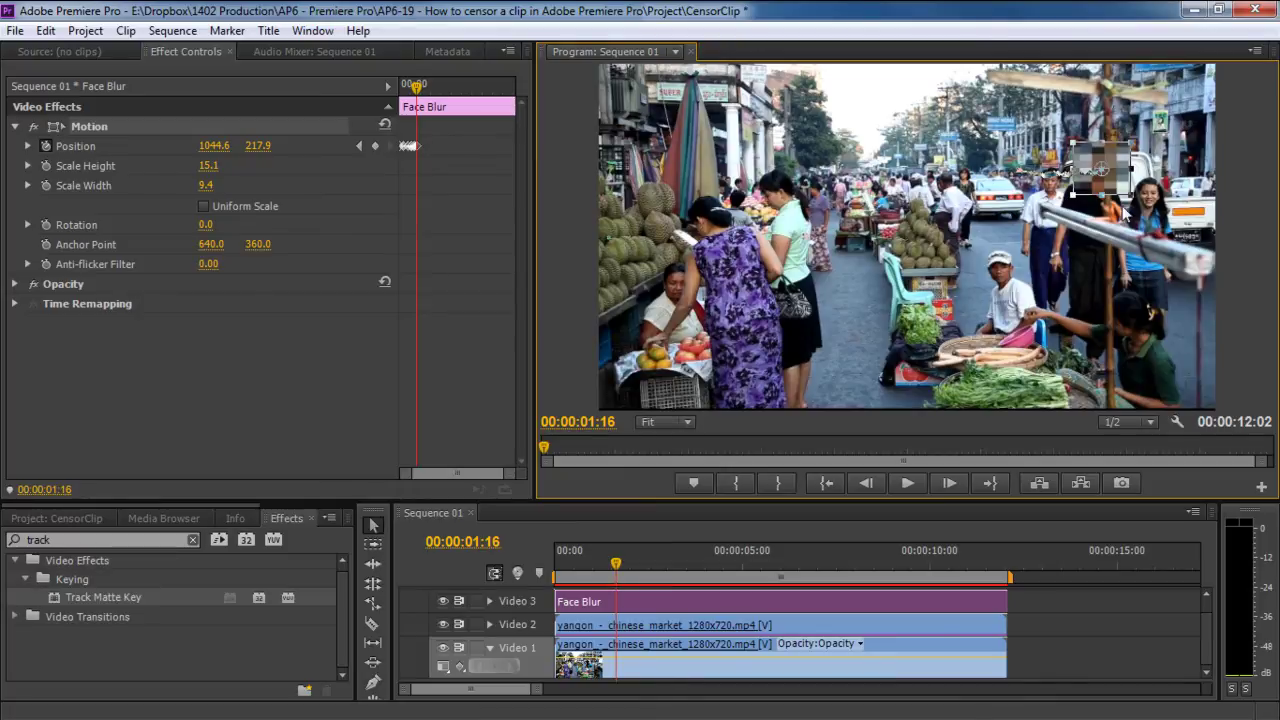
key("space")
key("space")
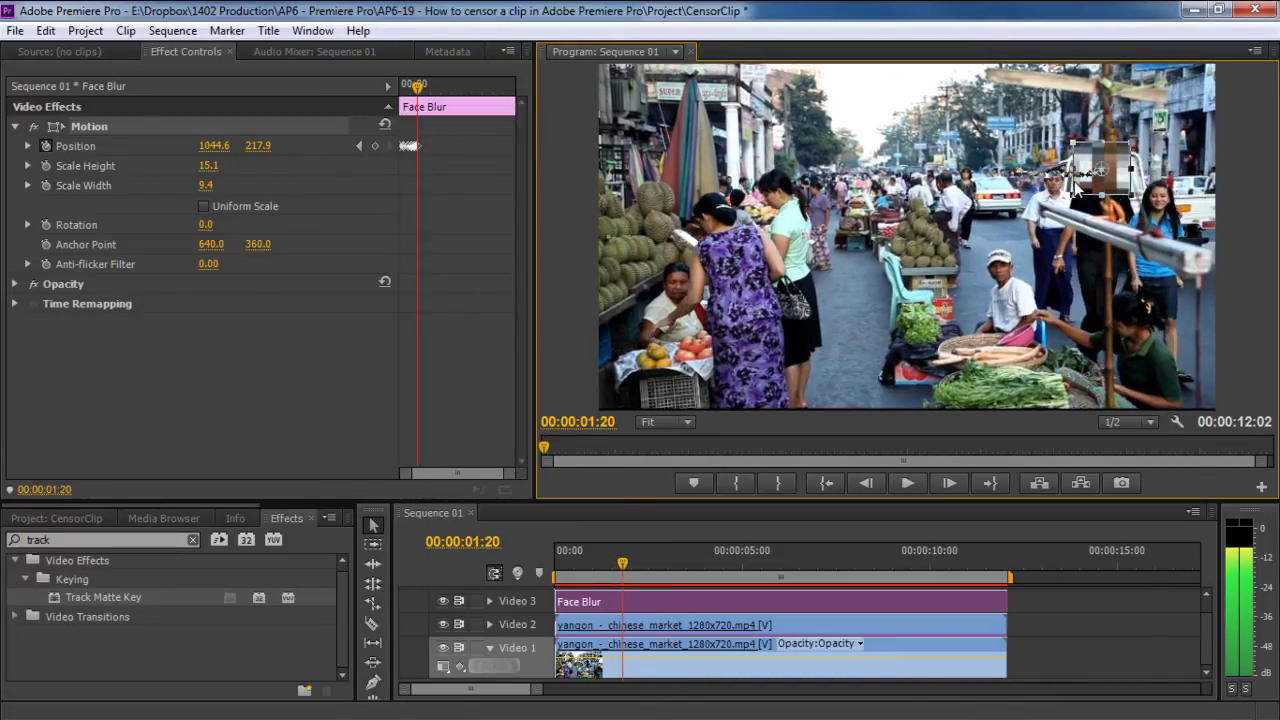
key("Right")
key("Right")
key("Right")
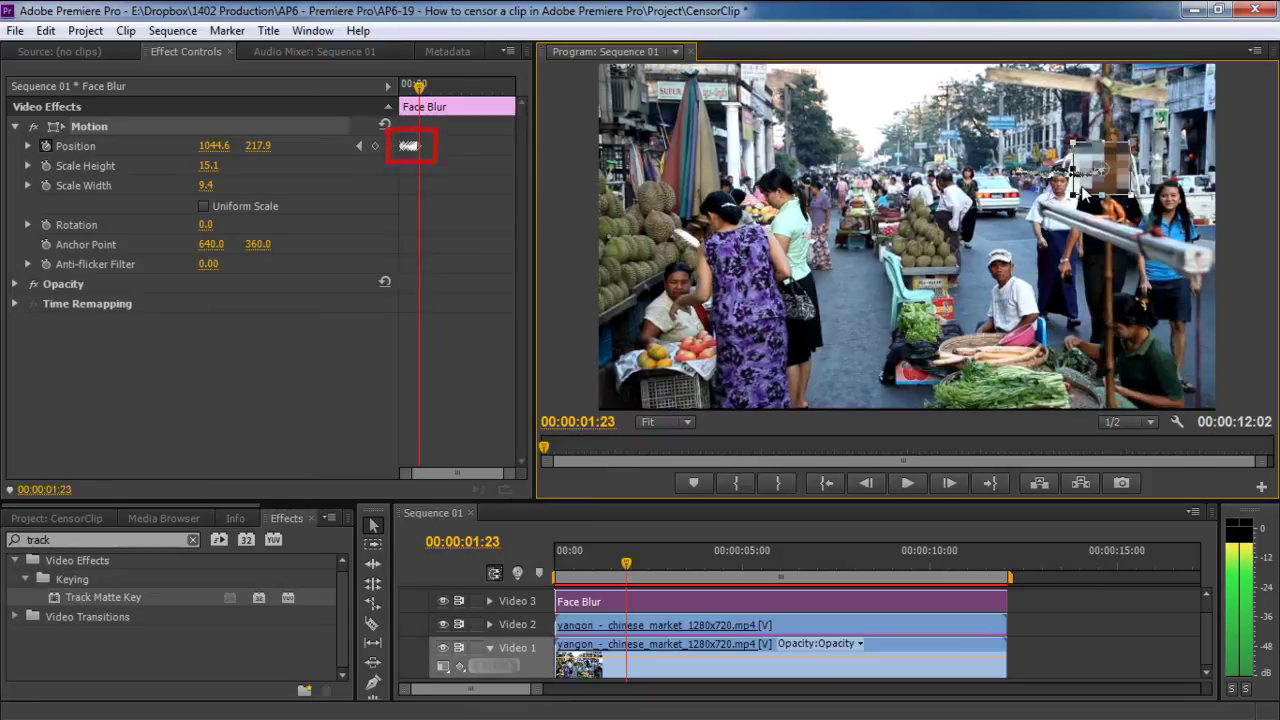
Shift the Face Blur mosaic right and up onto the man's face and enlarge it slightly
key("Left")
left_click_drag(1083, 193, 1098, 190)
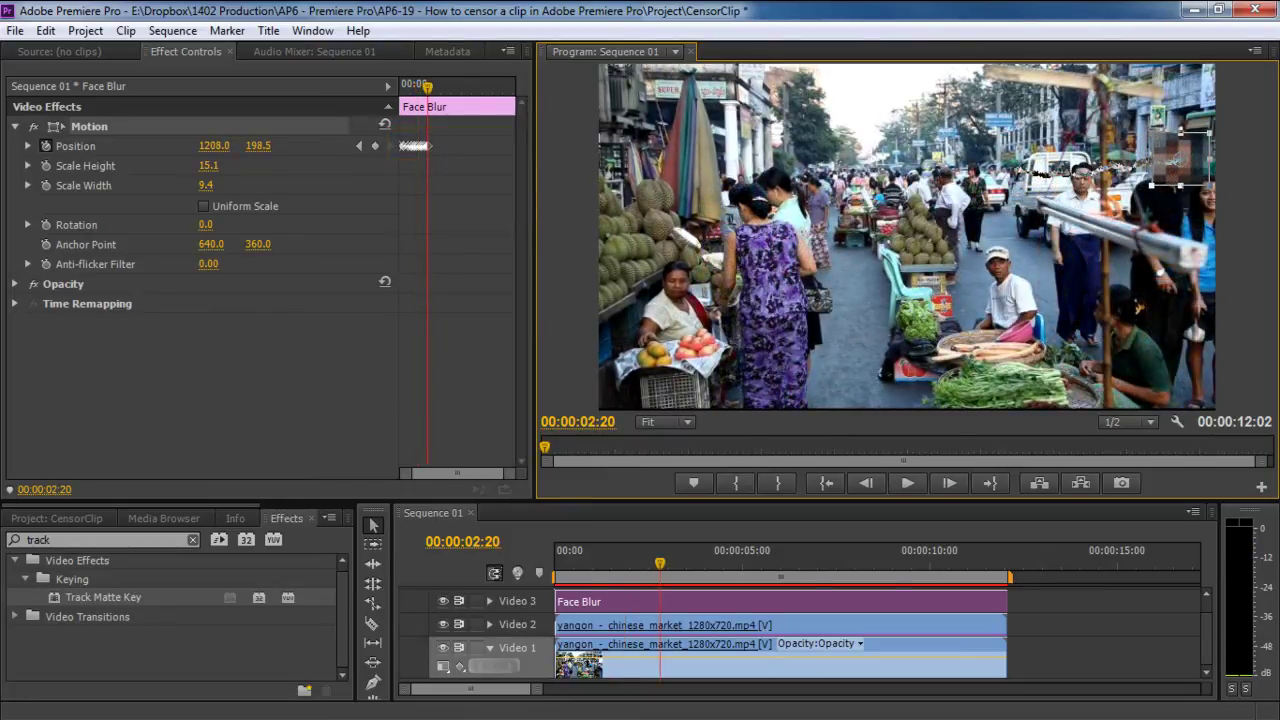
mouse_move(1212, 186)
left_mouse_down()
mouse_move(1151, 187)
mouse_move(1193, 175)
left_mouse_up()
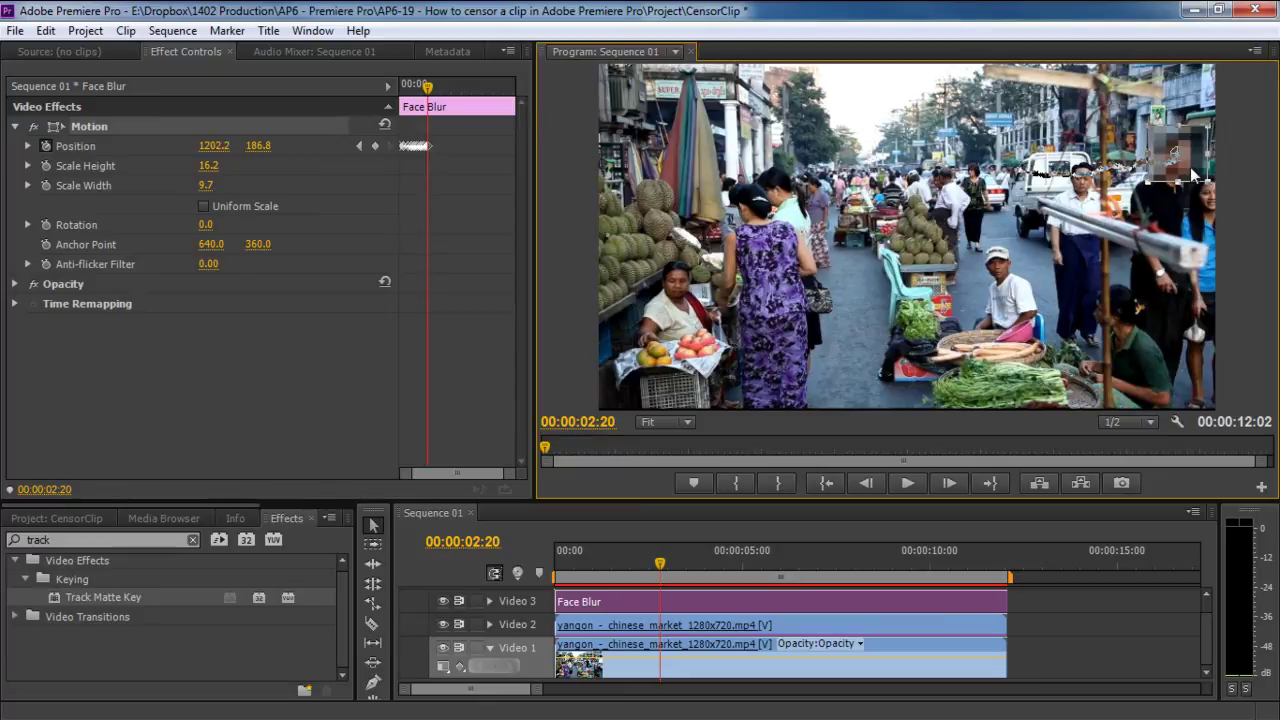
Keep keyframing the mosaic onto the face to about 00:00:04:07 (1301.4, 221.8), then preview
key("space")
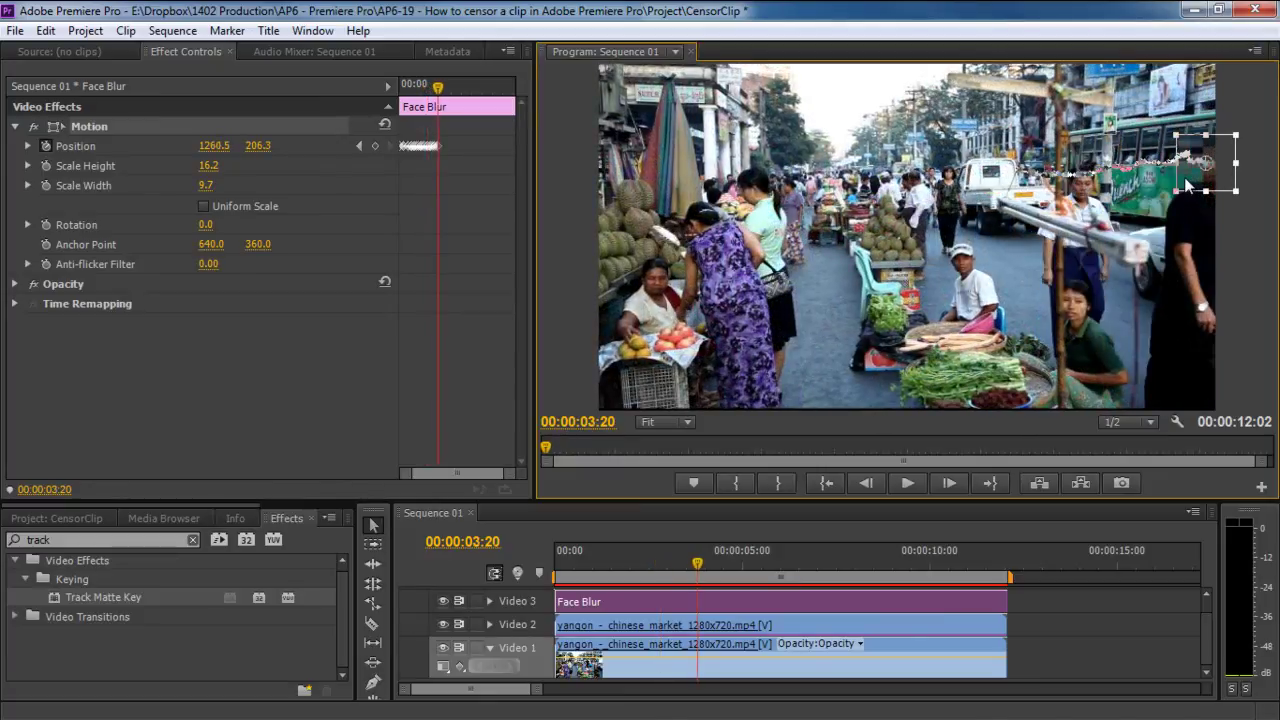
key("Left")
key("Left")
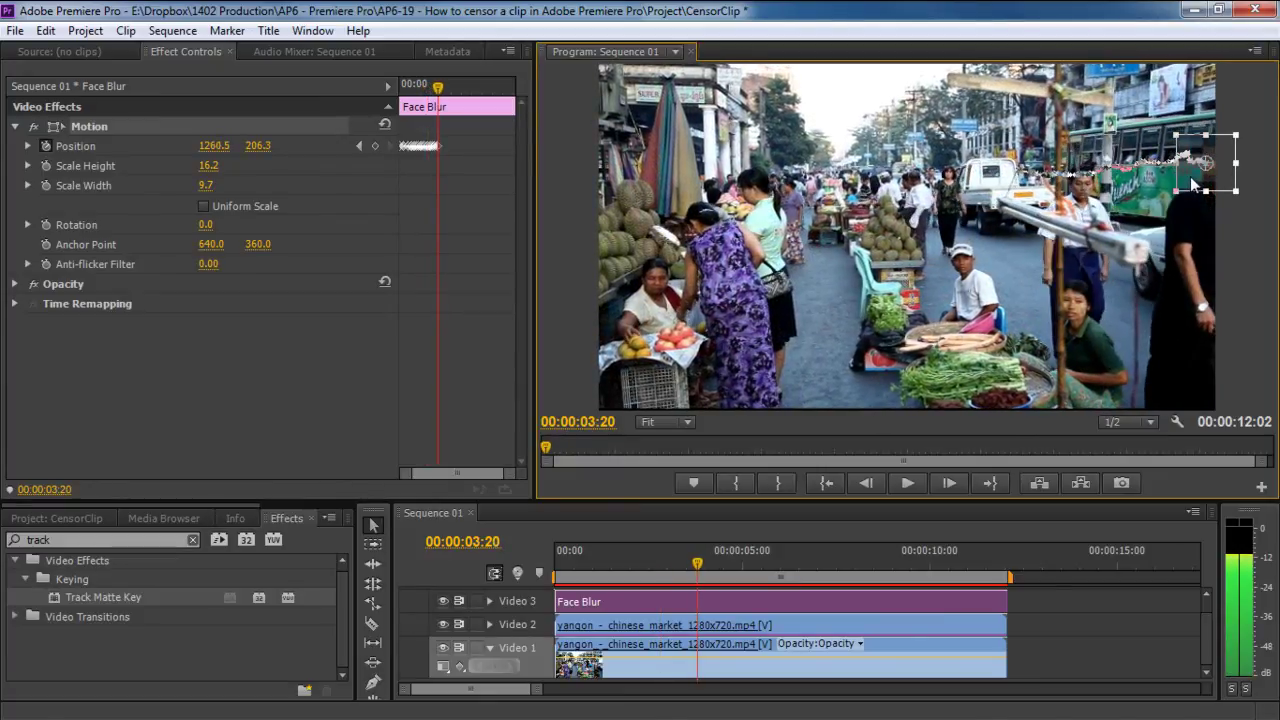
key("Right")
key("Right")
key("Right")
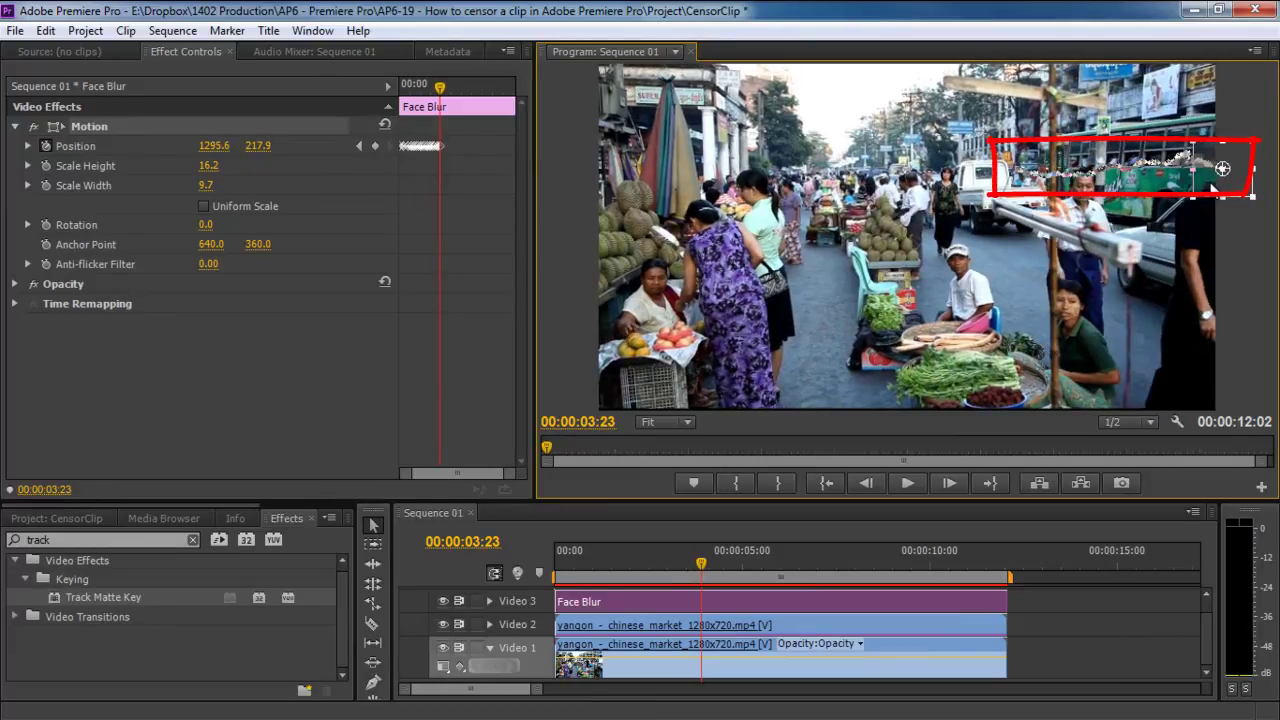
key("Right")
key("Right")
key("Right")
key("Right")
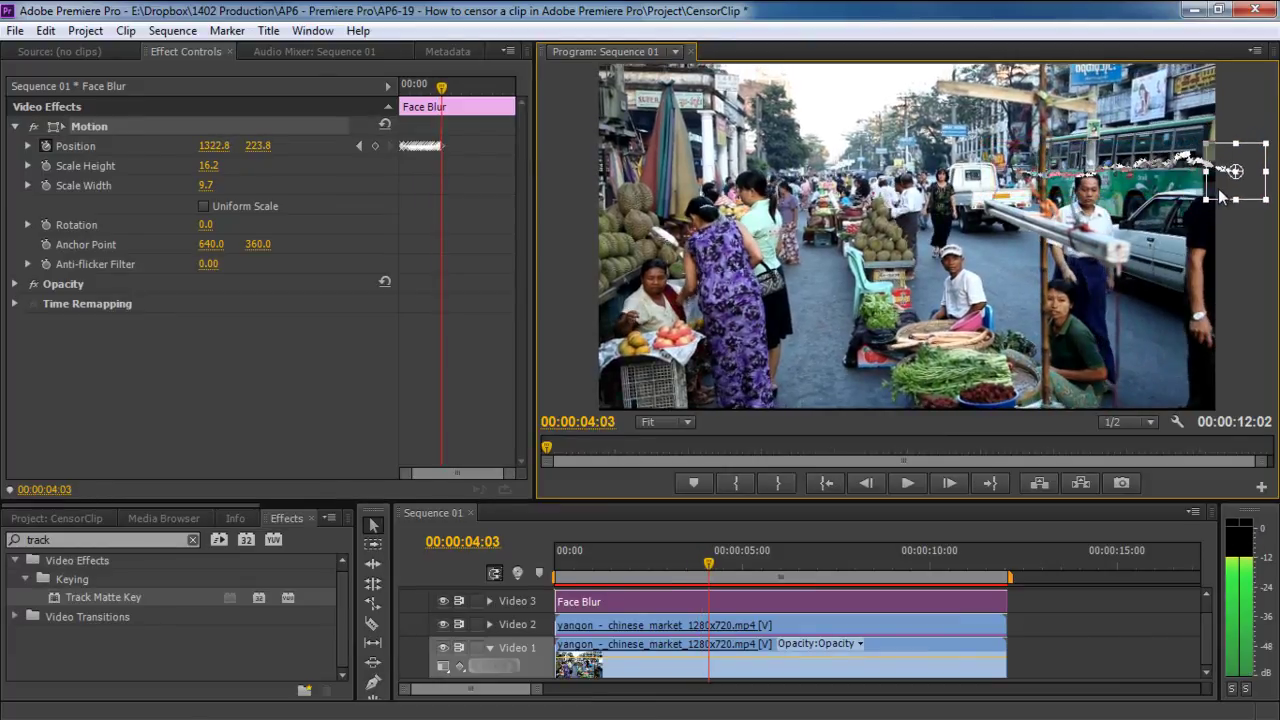
left_click_drag(1207, 188, 1209, 190)
key("space")
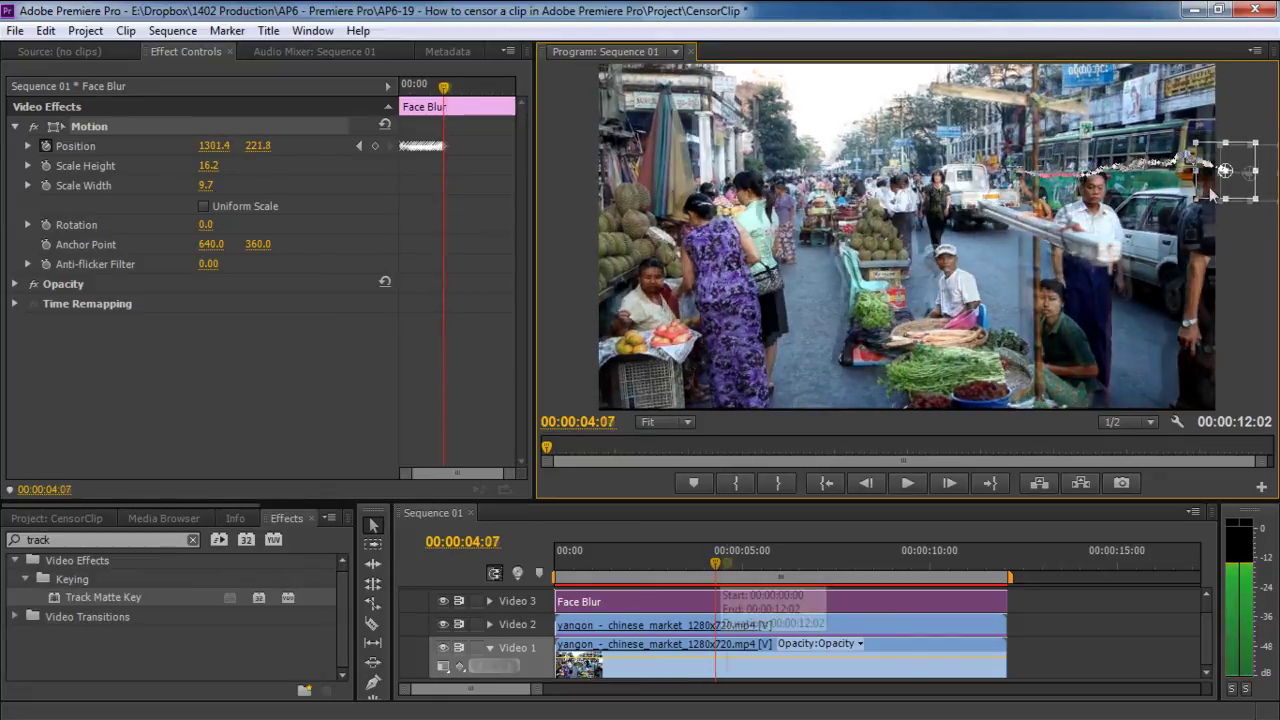
Scrub back to the sequence start and render previews for the whole sequence
left_click_drag(684, 565, 548, 570)
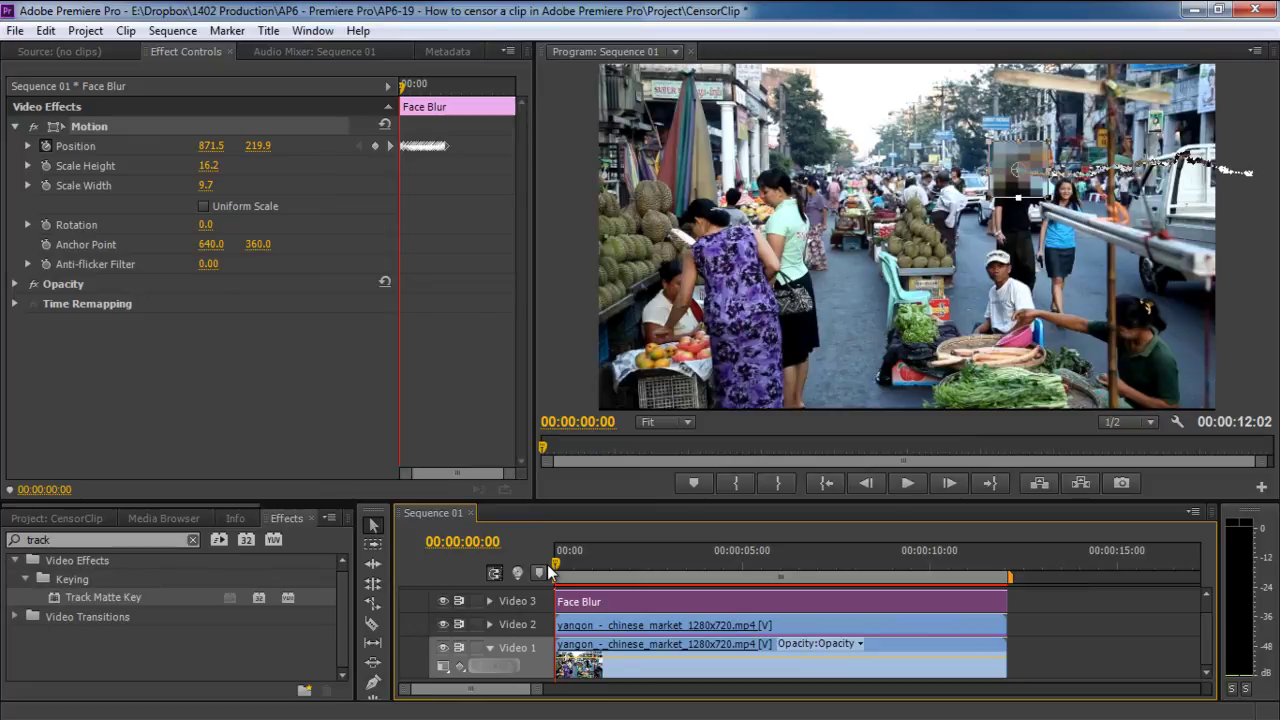
key("Return")
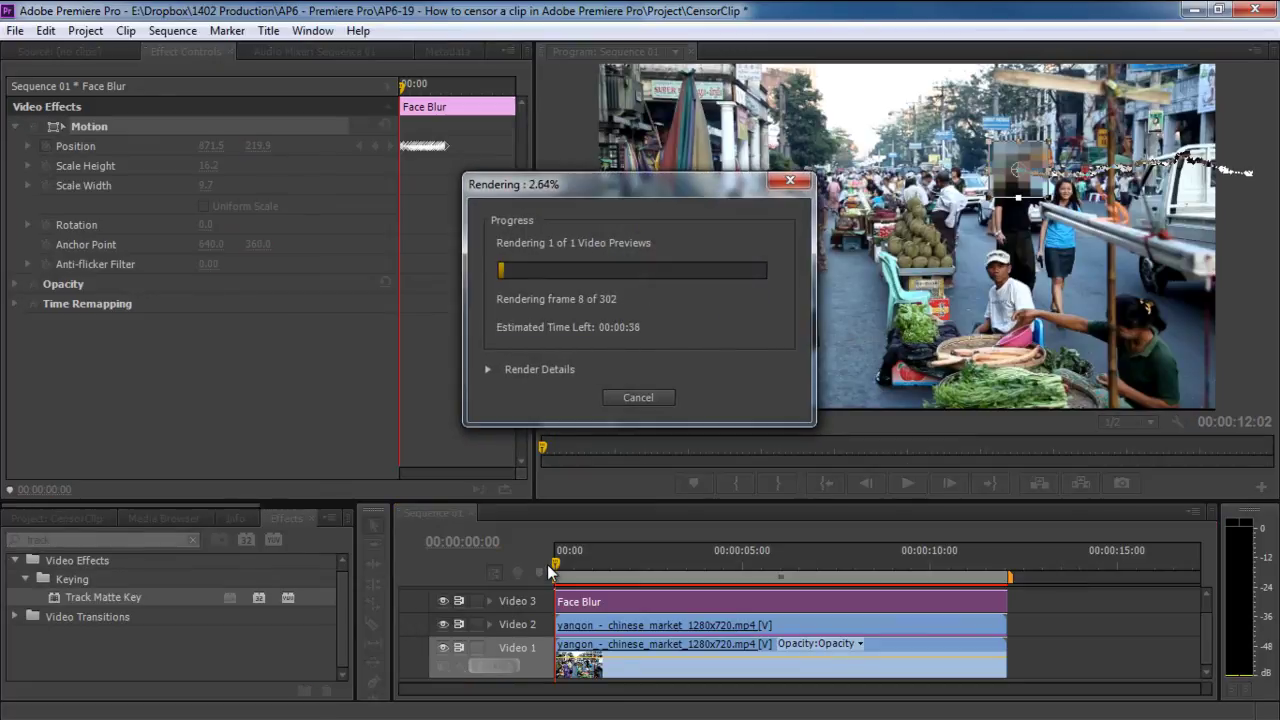